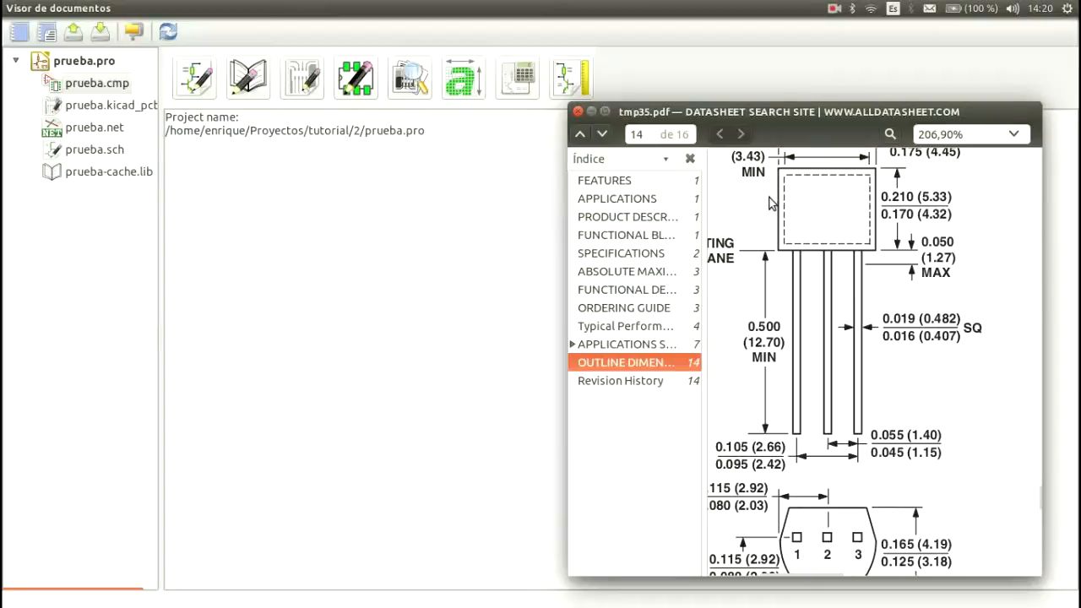
Step: Examine the TO-92 package outline in the TMP35 datasheet, highlighting the package name and checking the leads and bottom view
mouse_move(856, 580)
left_mouse_down()
mouse_move(830, 582)
mouse_move(841, 583)
left_mouse_up()
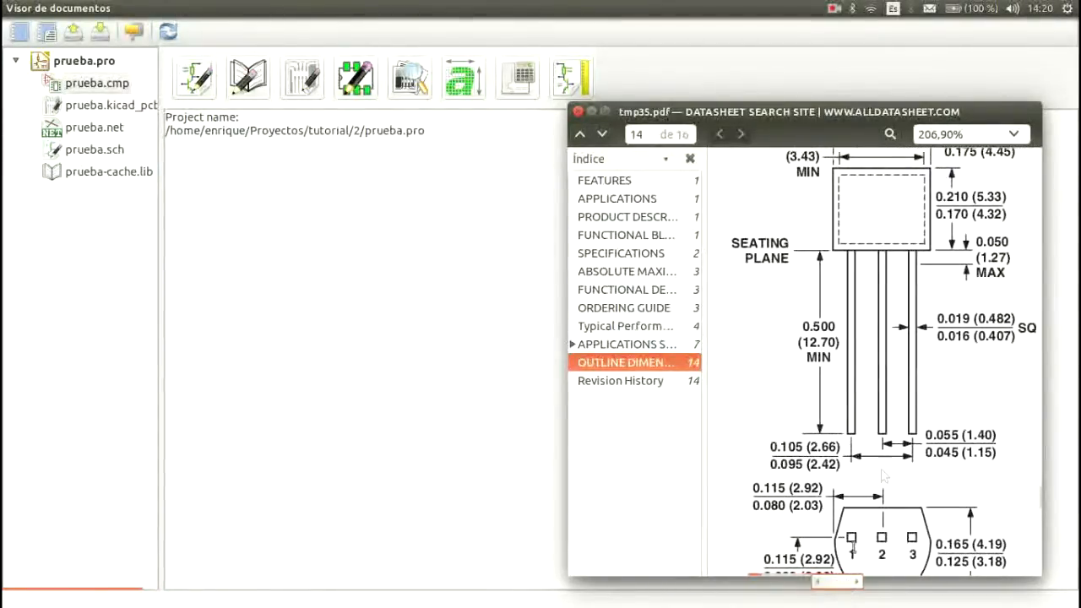
scroll(886, 389, "up", 3)
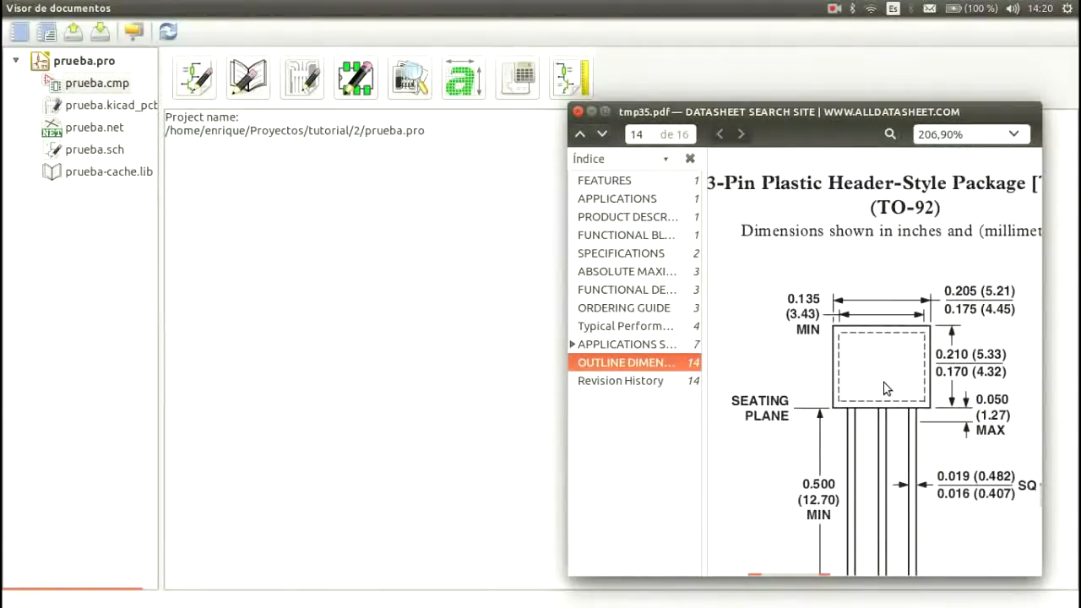
scroll(886, 389, "down", 1)
scroll(886, 388, "up", 1)
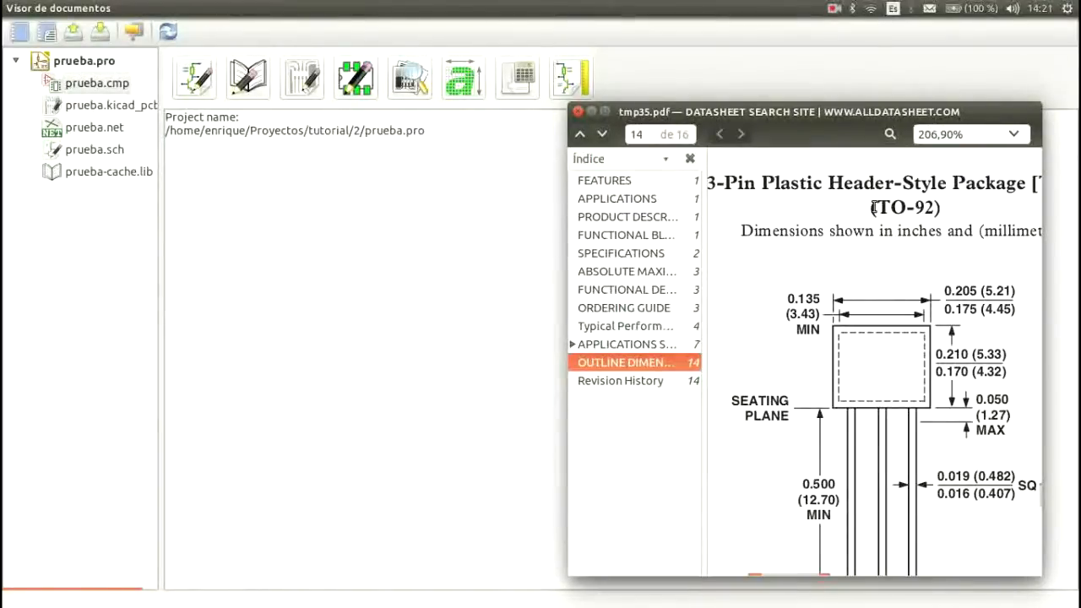
left_click_drag(873, 207, 934, 212)
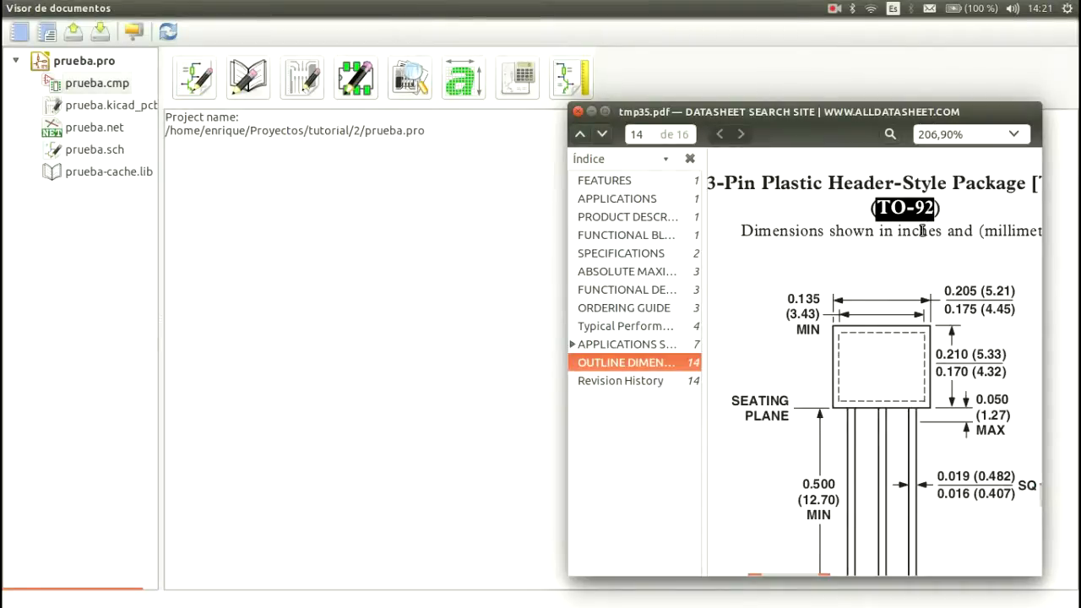
scroll(844, 369, "down", 2)
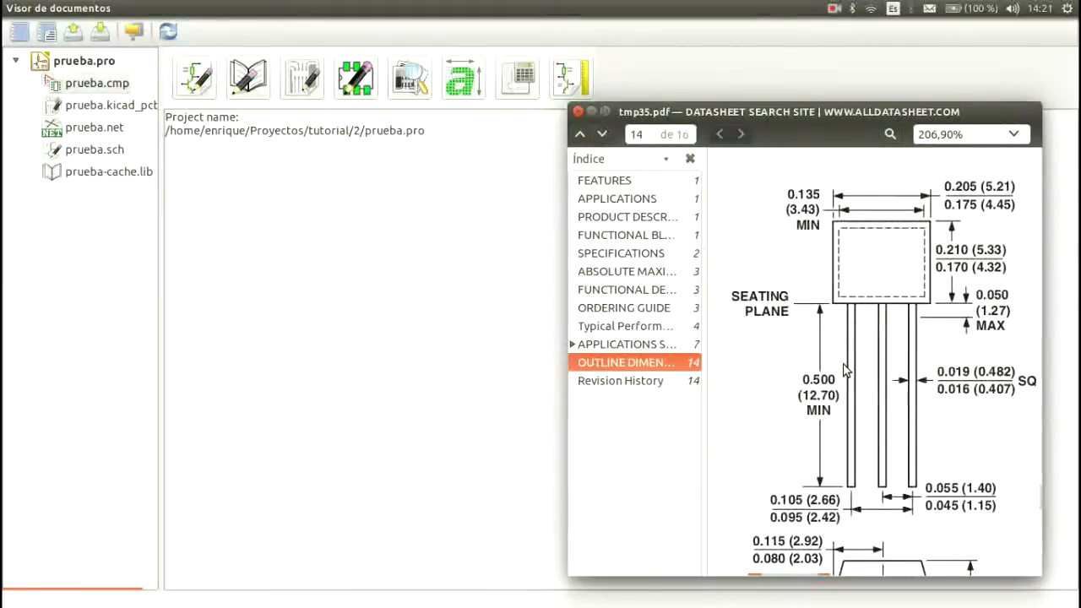
scroll(844, 368, "down", 1)
scroll(844, 368, "down", 1)
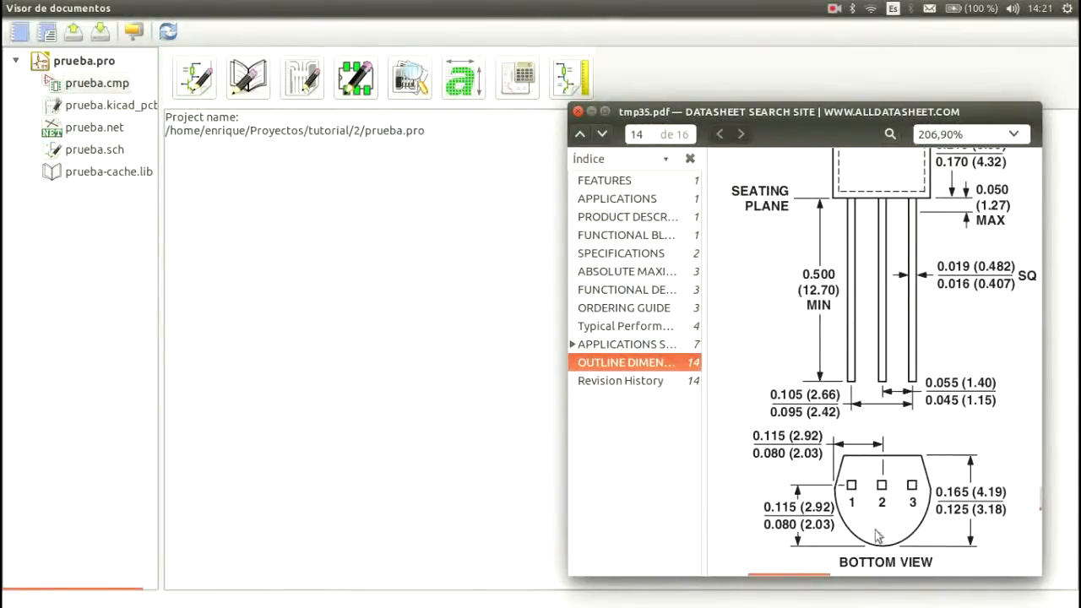
scroll(861, 474, "up", 1)
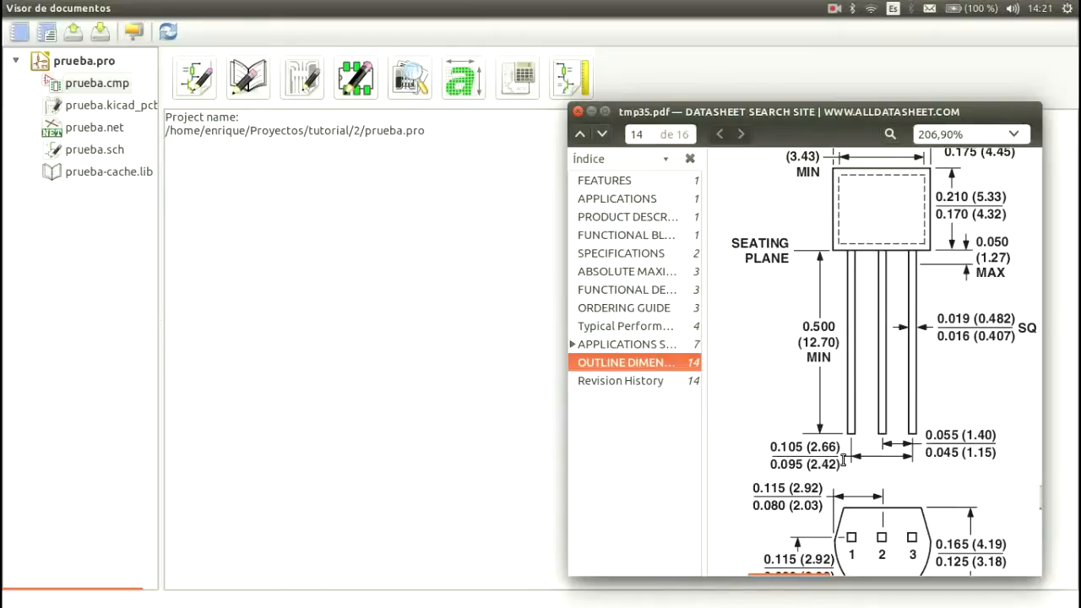
Step: Check the body width dimension on the outline drawing and highlight the note about inches and millimeters
scroll(919, 364, "up", 3)
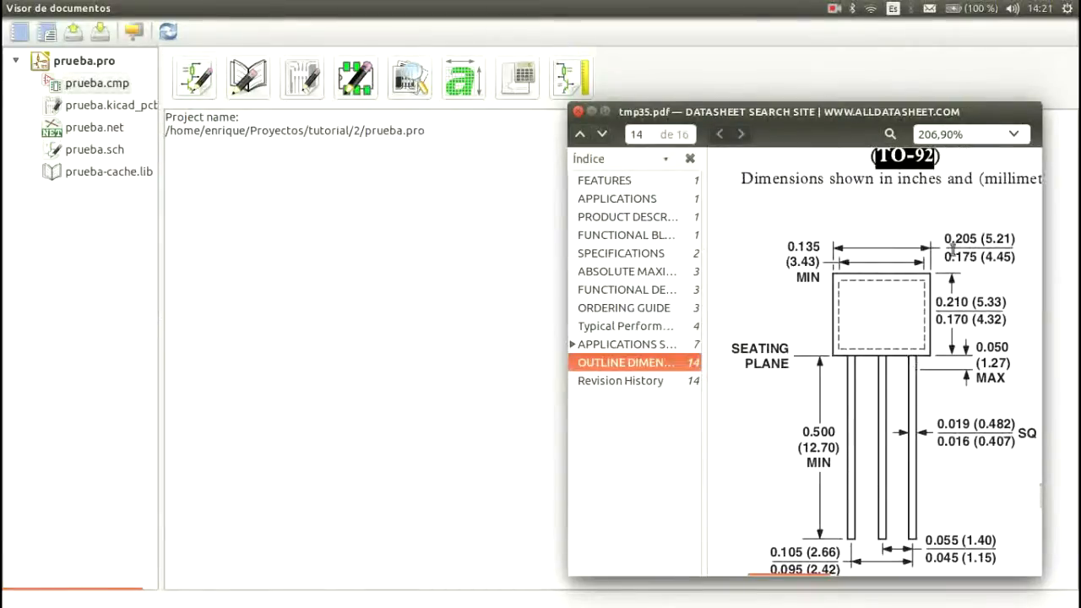
left_click_drag(945, 237, 982, 241)
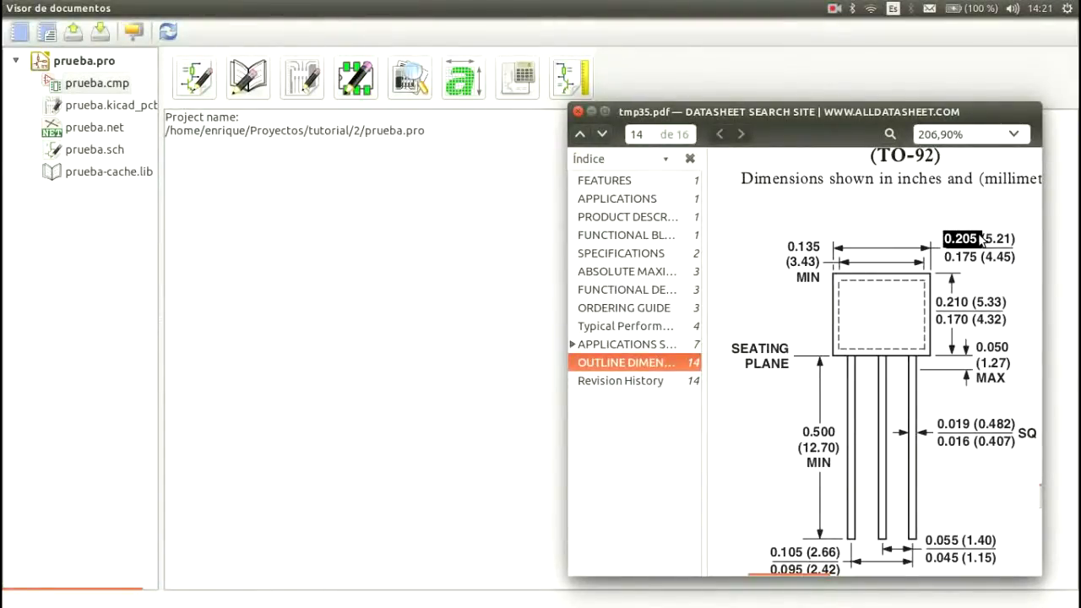
left_click(994, 238)
left_click_drag(981, 240, 1011, 240)
scroll(955, 220, "up", 1)
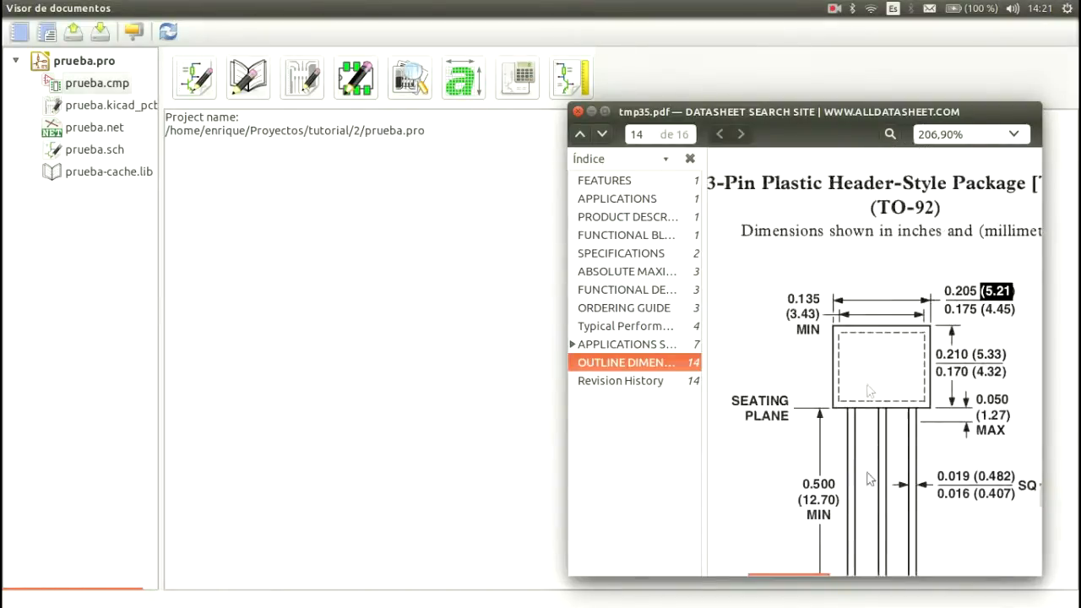
left_click_drag(807, 581, 815, 582)
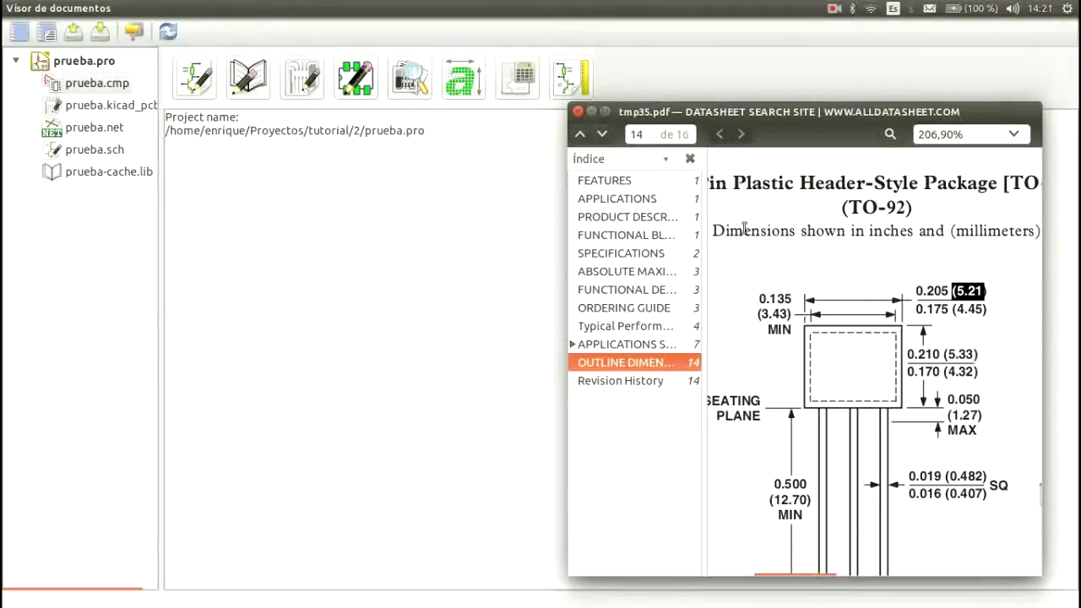
left_click_drag(728, 231, 910, 233)
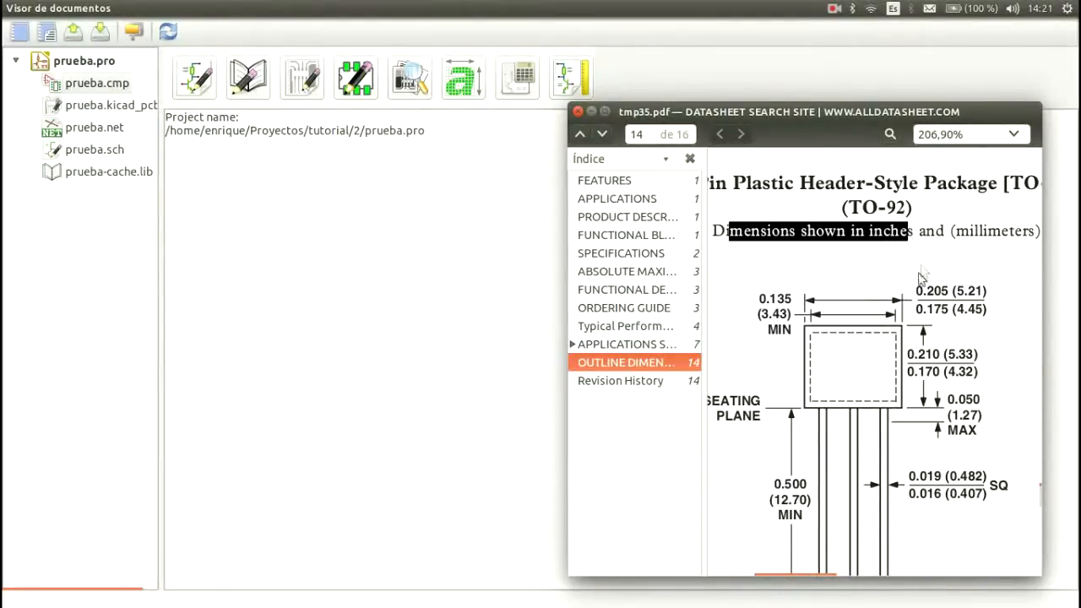
left_click(969, 234)
left_click_drag(969, 234, 1023, 234)
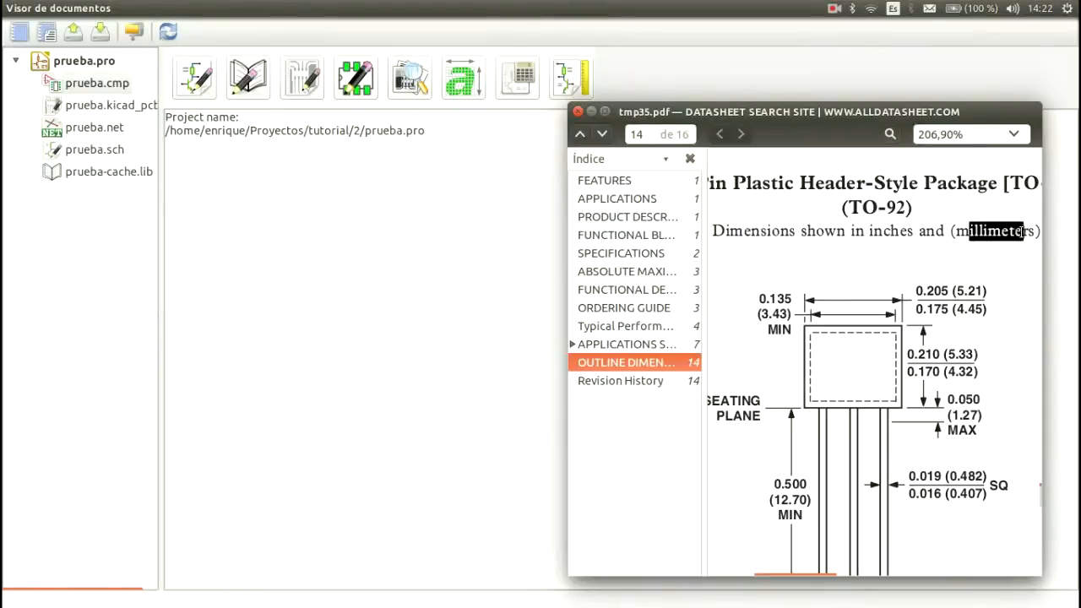
Step: Examine the millimeter values for the body width, pin spacing and lead thickness on the outline drawing
scroll(847, 314, "down", 2)
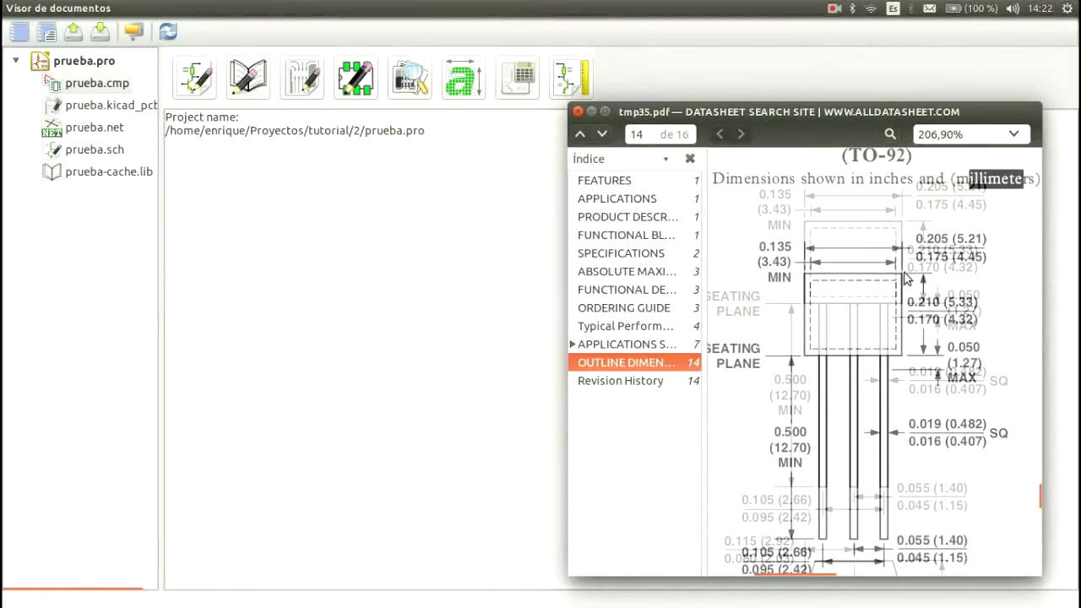
left_click_drag(955, 186, 982, 193)
scroll(895, 292, "down", 3)
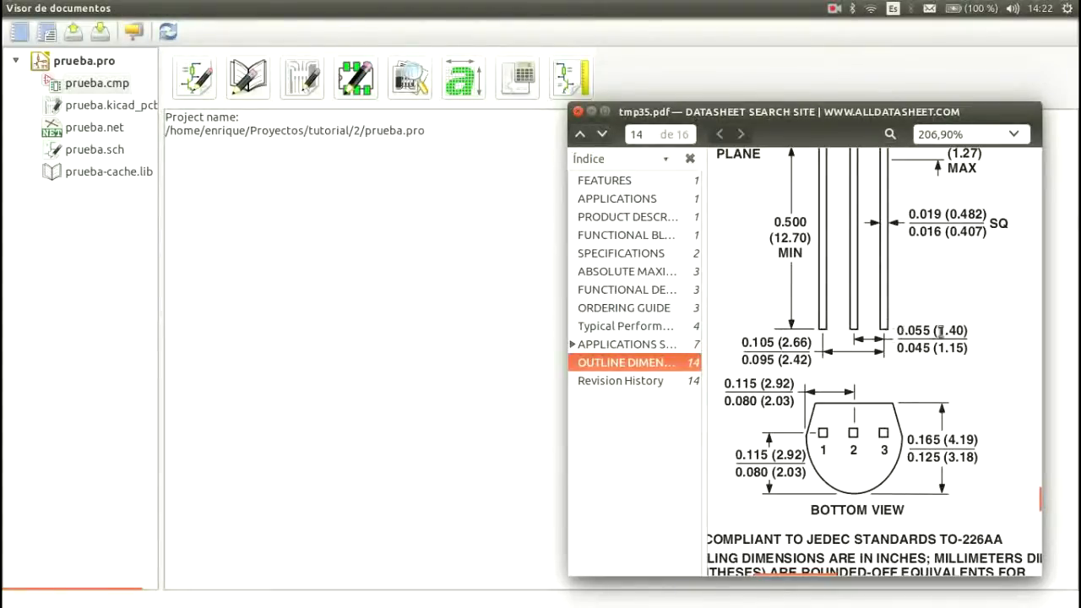
left_click_drag(935, 331, 966, 331)
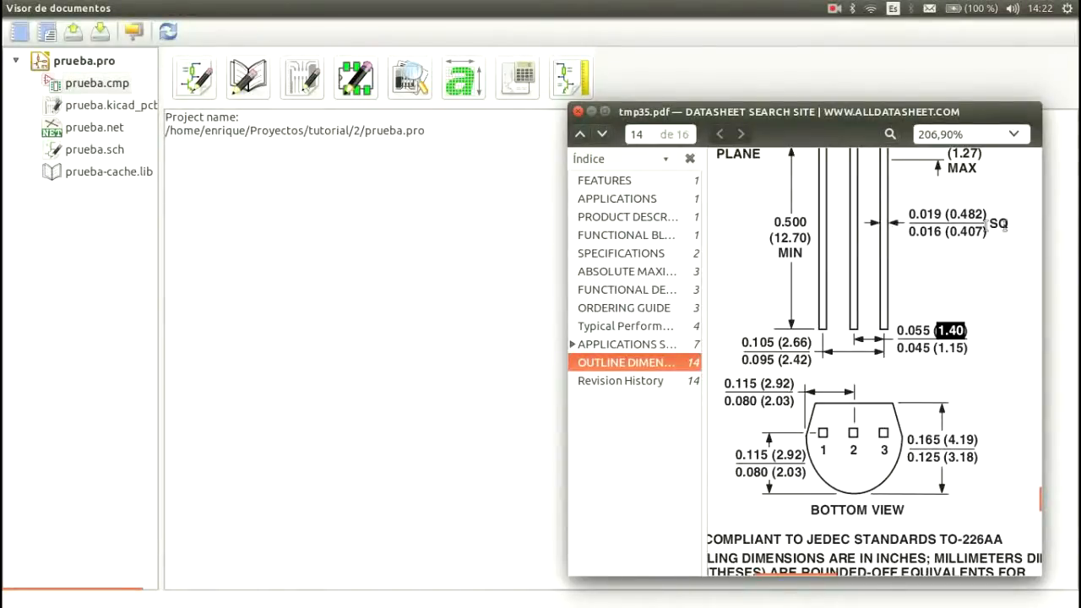
left_click_drag(948, 215, 985, 216)
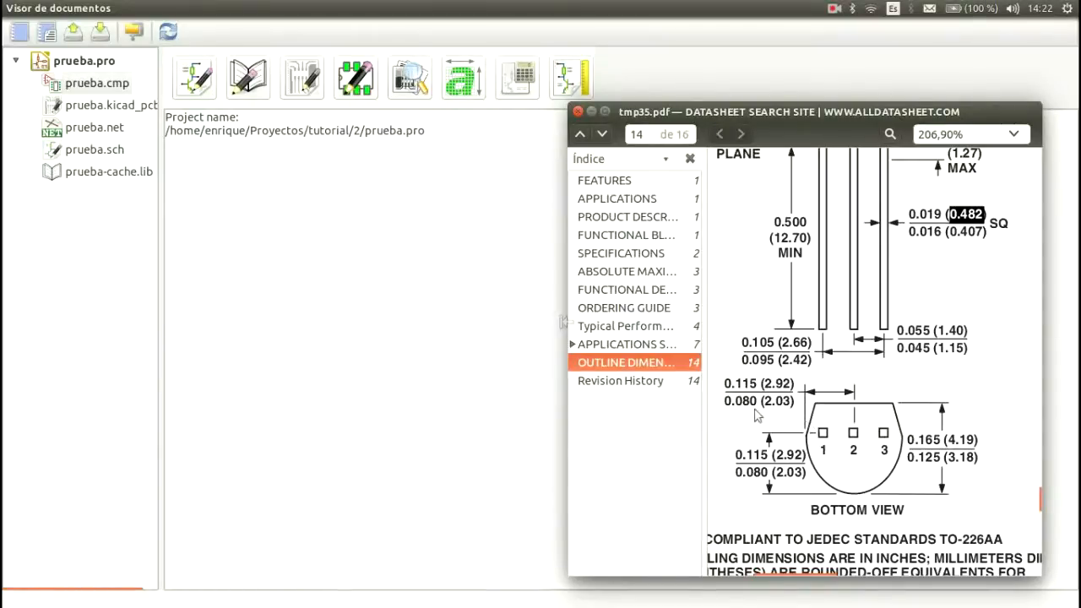
Step: Move the datasheet window out of the way, switch to KiCad and open the PCB footprint editor
left_click_drag(726, 116, 1079, 279)
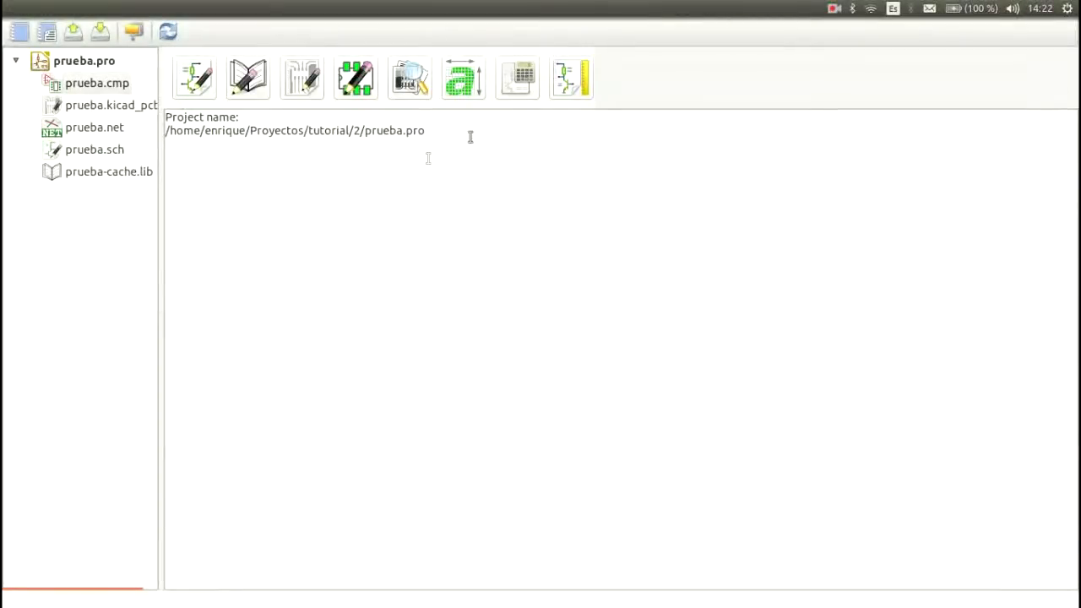
left_click(382, 232)
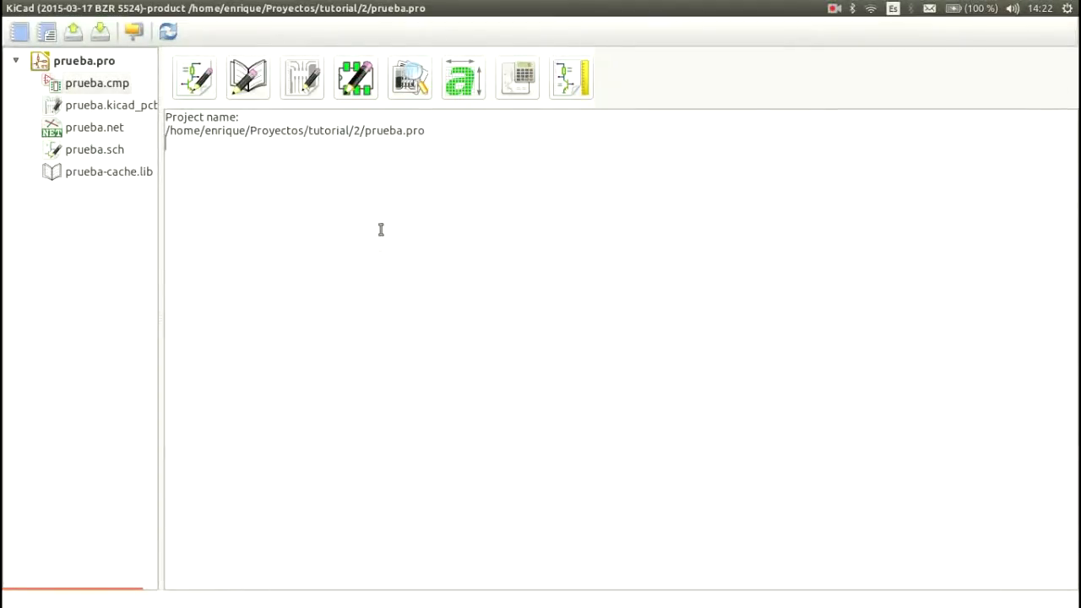
left_click(364, 94)
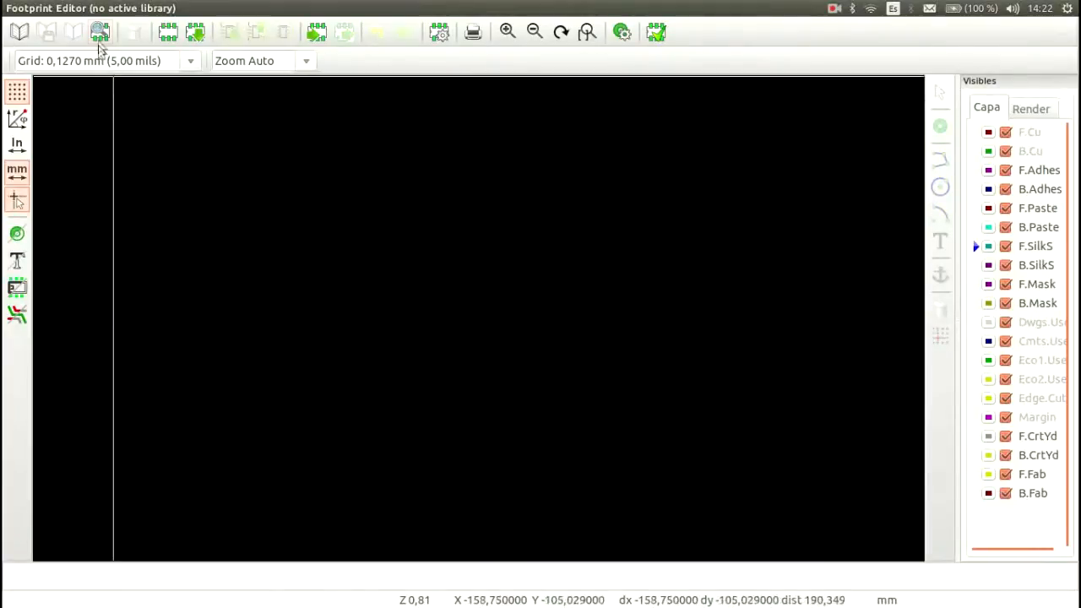
Step: Create a new footprint named TMP35-TO92 and move its name and reference texts together up and to the right
left_click(169, 39)
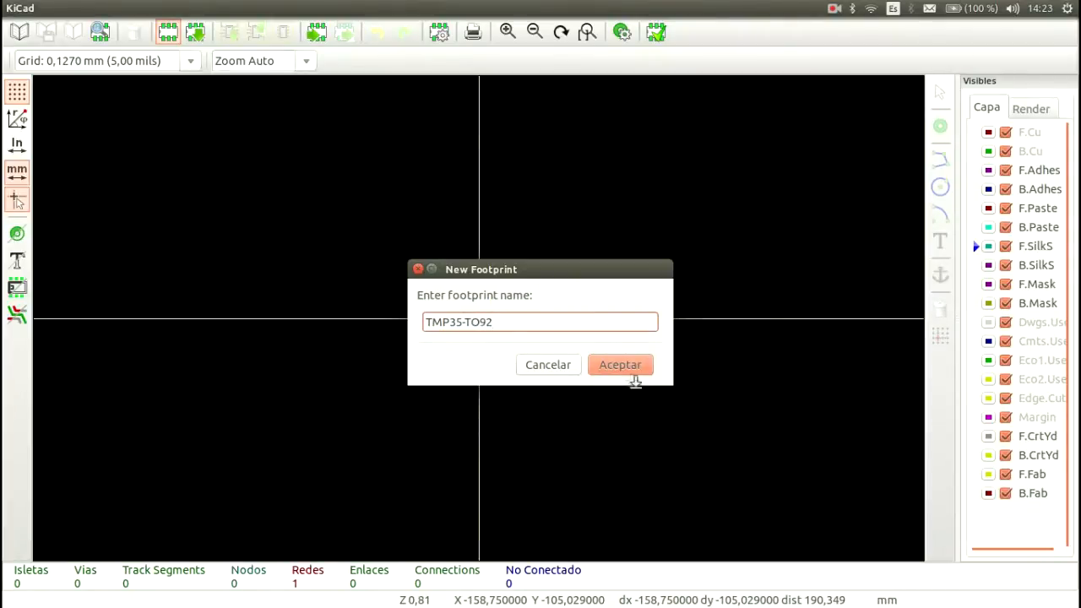
left_click(617, 365)
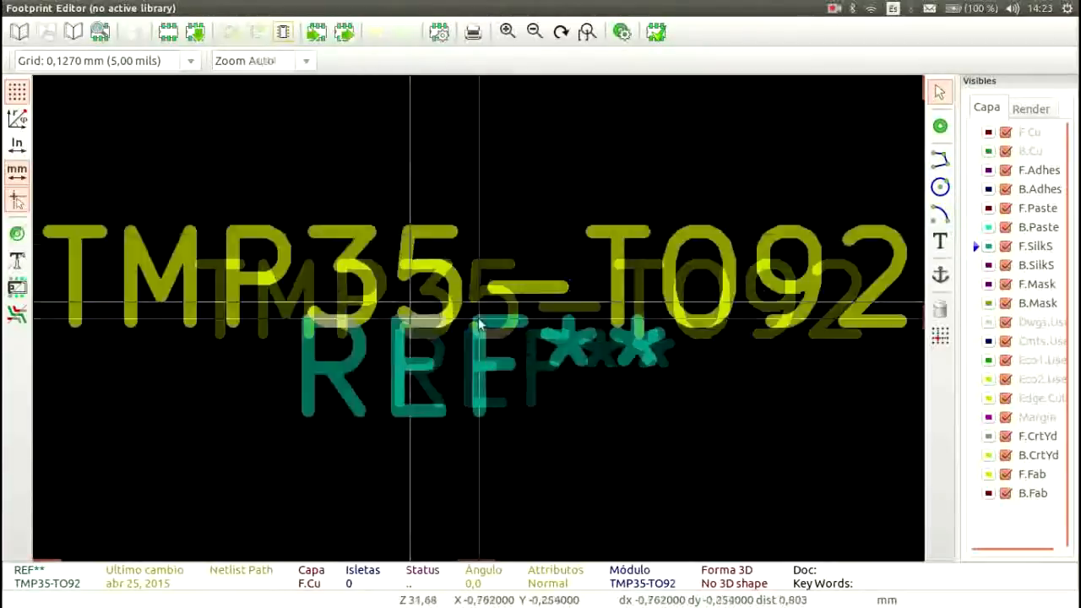
left_click_drag(300, 270, 641, 378)
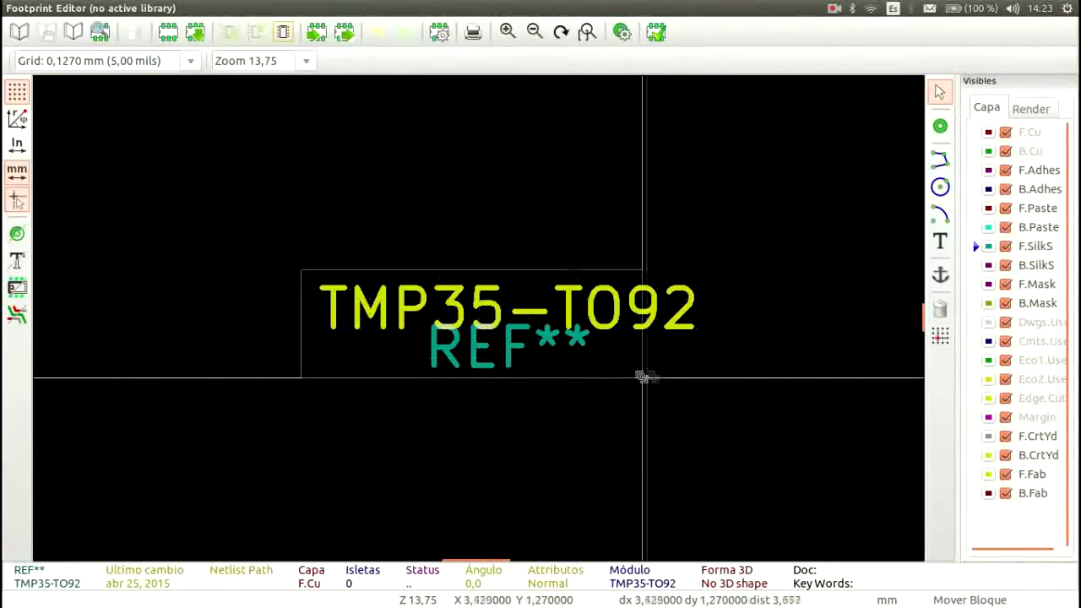
left_click(771, 272)
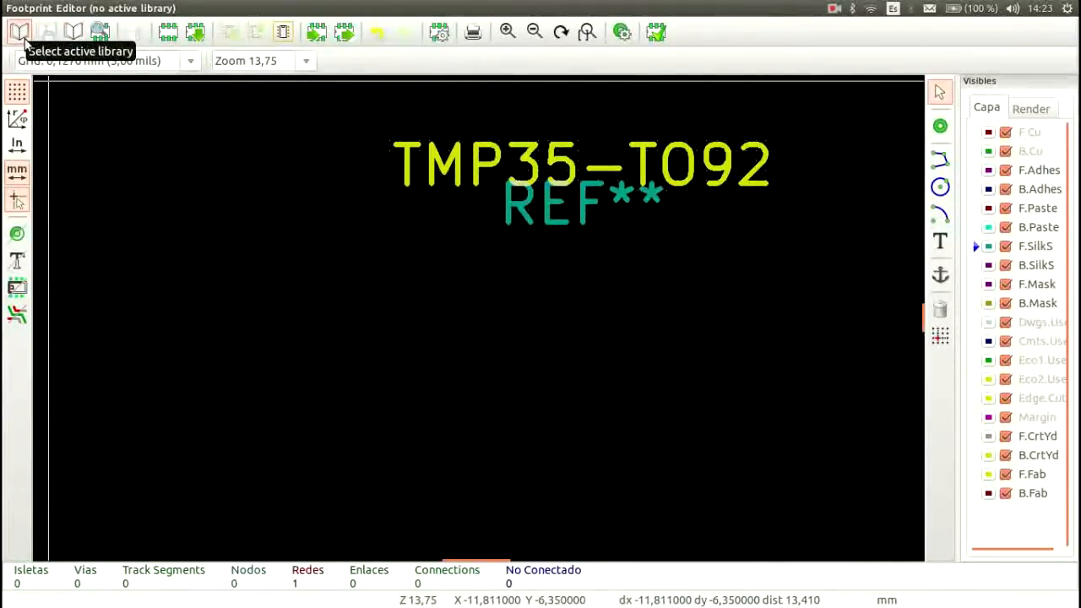
Step: Save the footprint in a new library folder named sdf.pretty inside the project's tutorial/2 directory
left_click(73, 31)
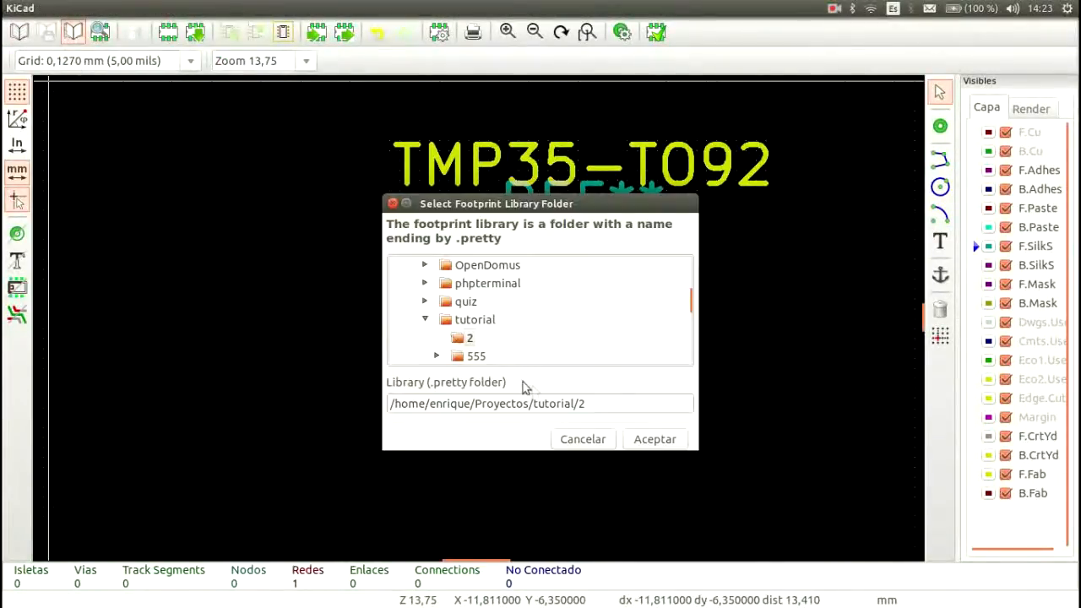
left_click(616, 406)
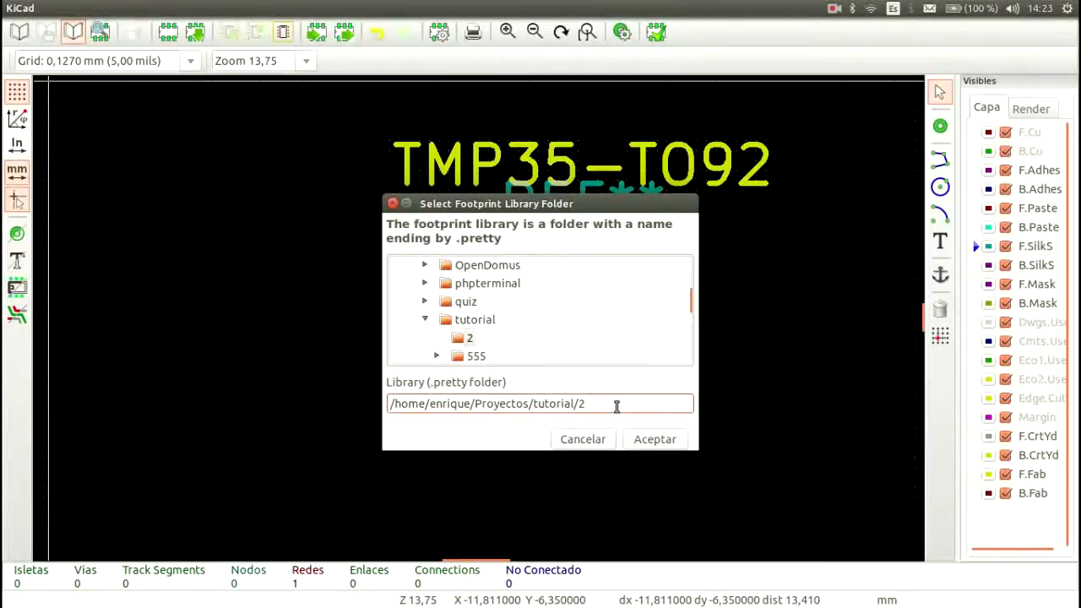
type("sdf.")
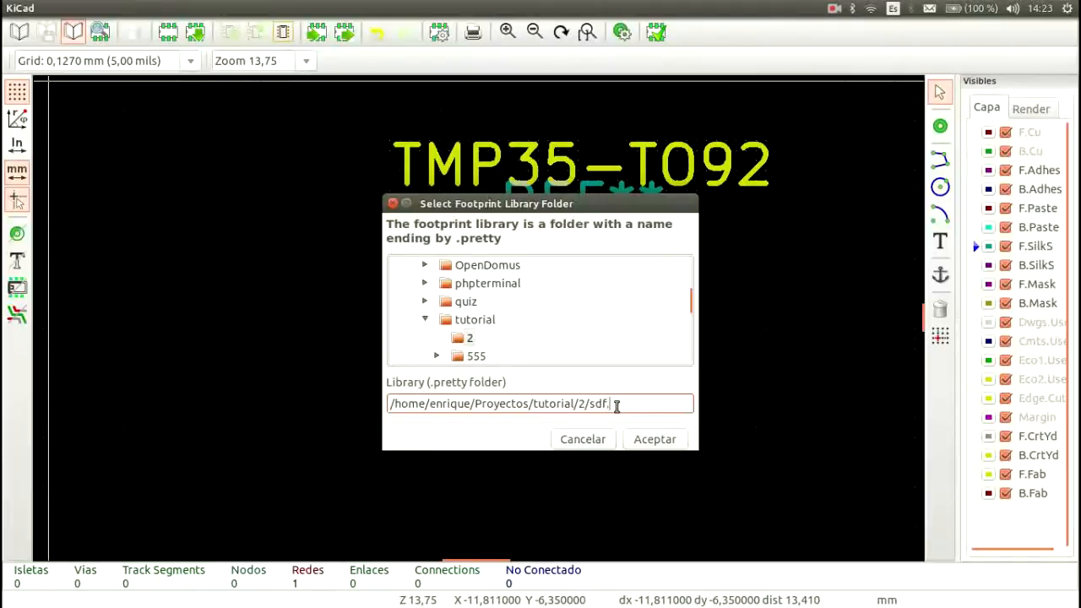
type("pretty")
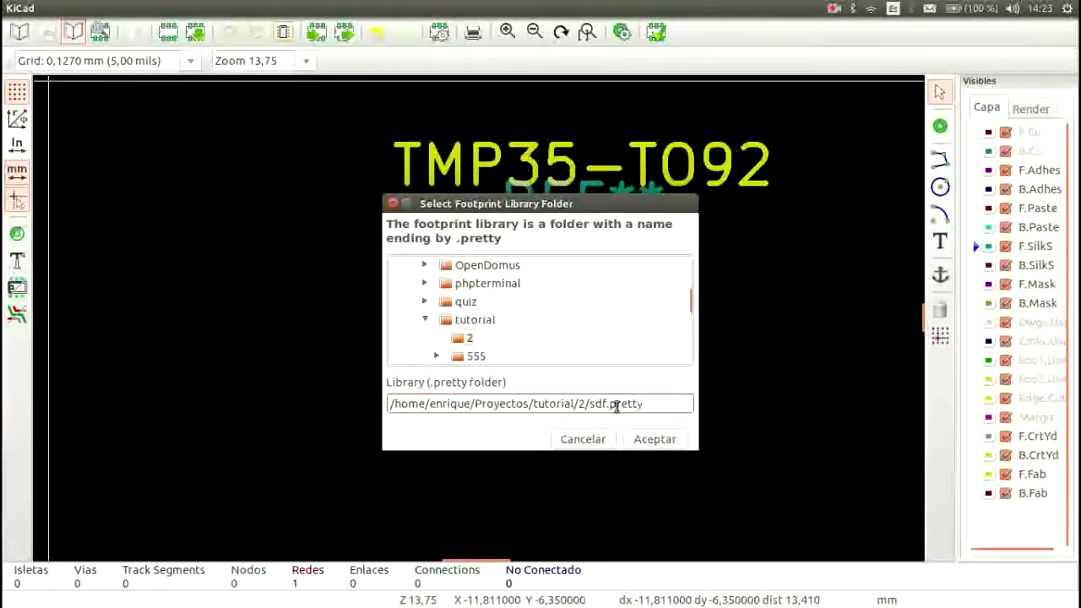
left_click(653, 445)
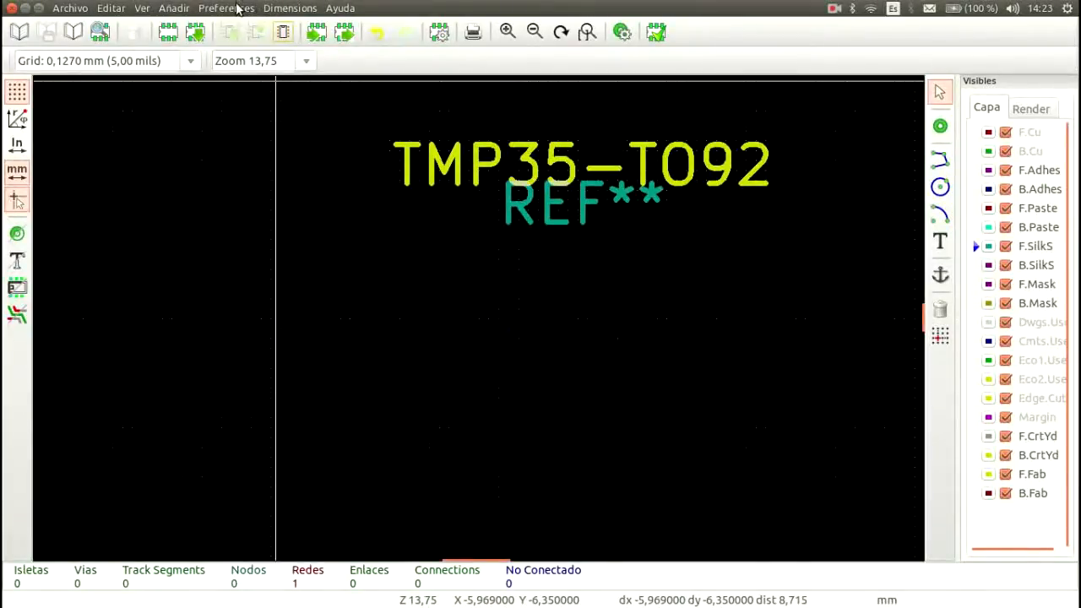
left_click(238, 8)
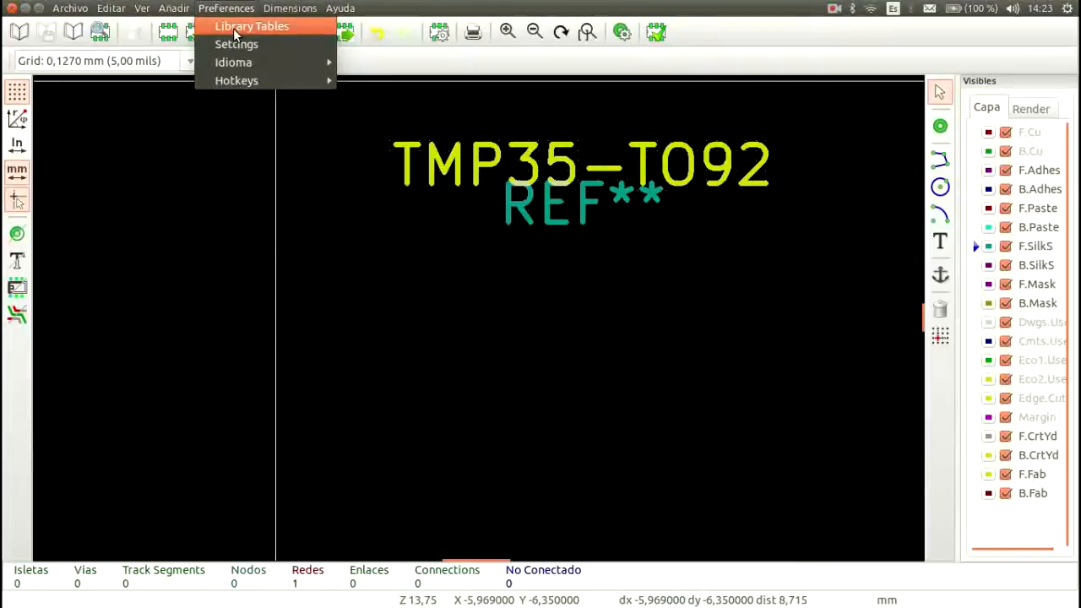
left_click(235, 32)
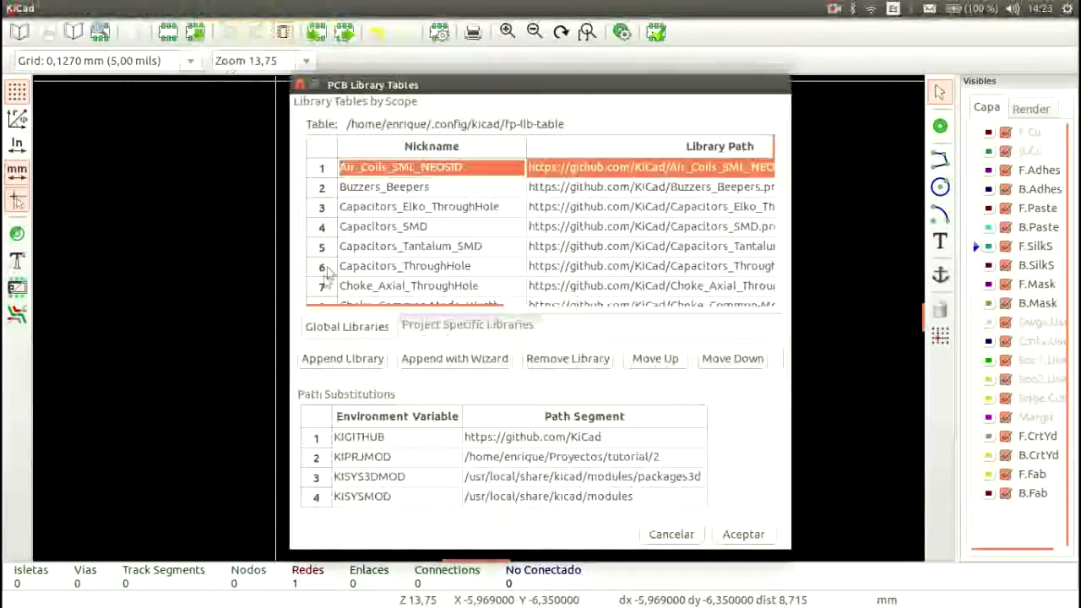
left_click_drag(774, 168, 773, 196)
left_click(343, 358)
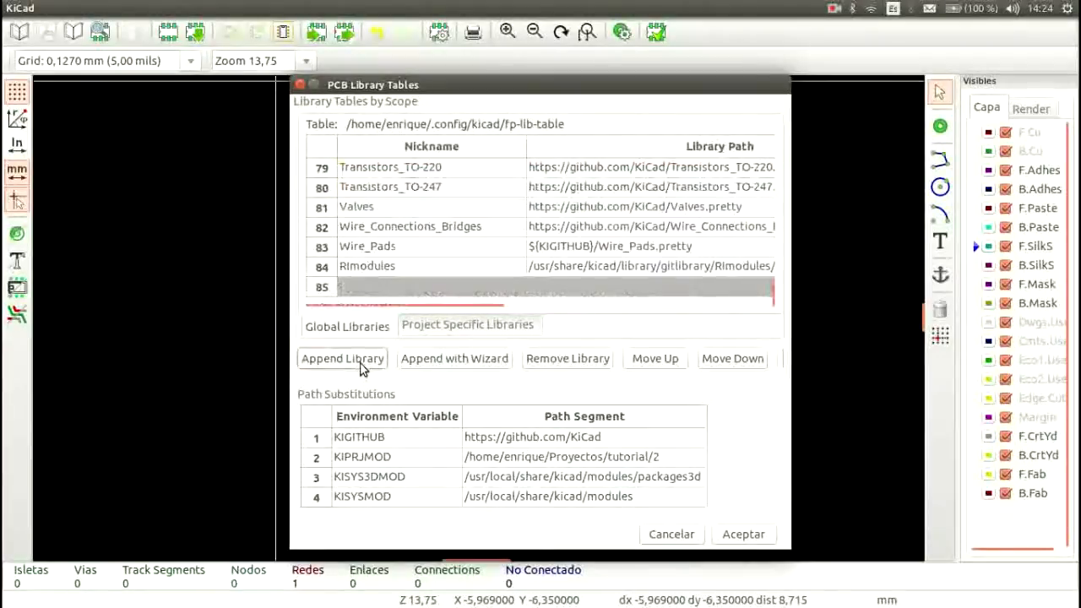
left_click(394, 287)
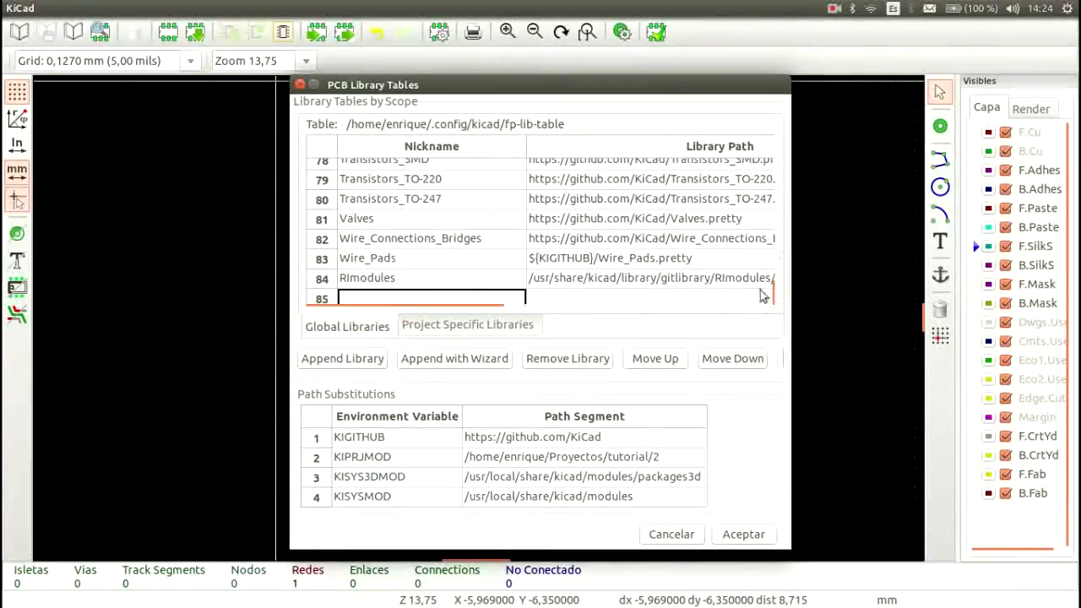
scroll(779, 279, "down", 1)
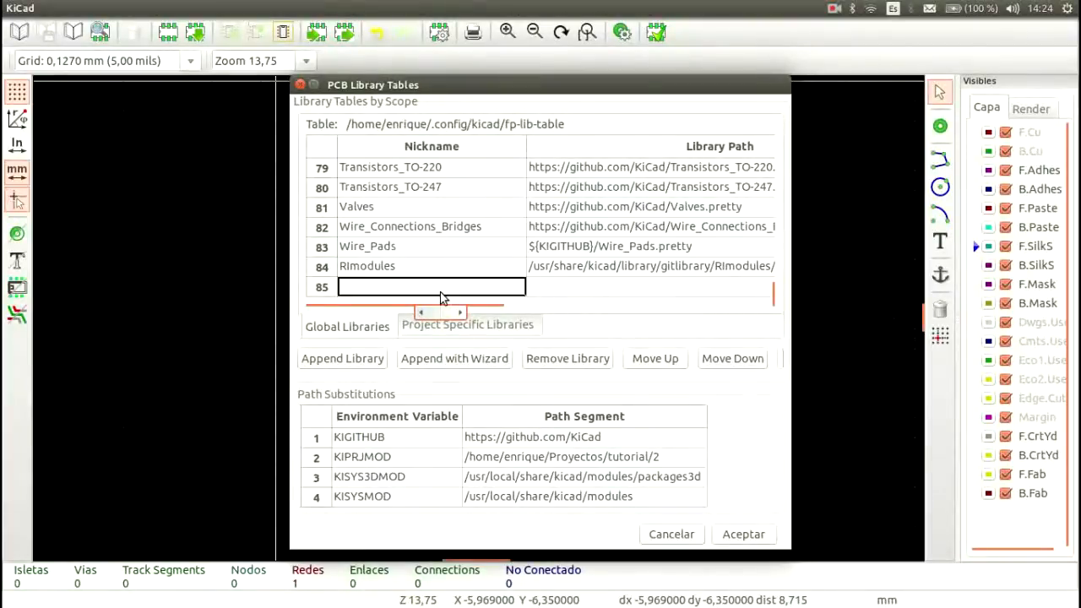
type("T")
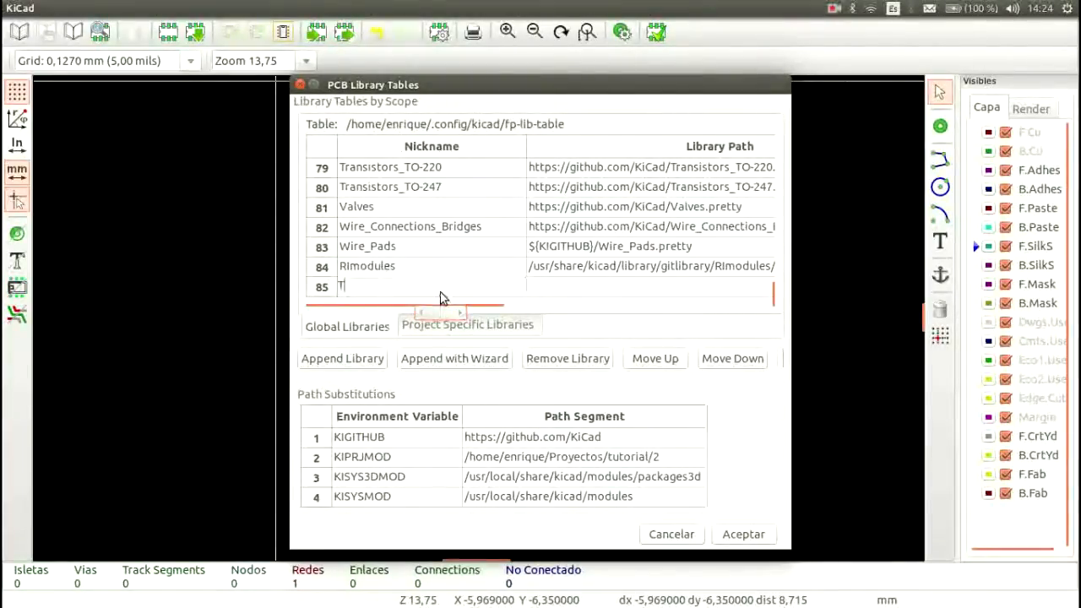
type("MP35")
left_click(589, 286)
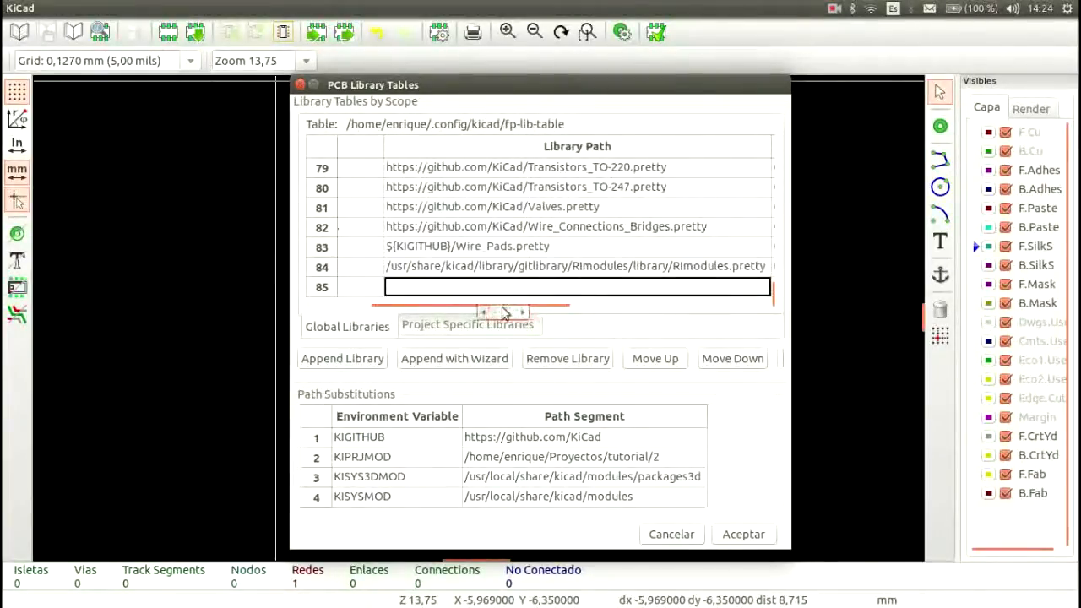
left_click_drag(503, 310, 393, 313)
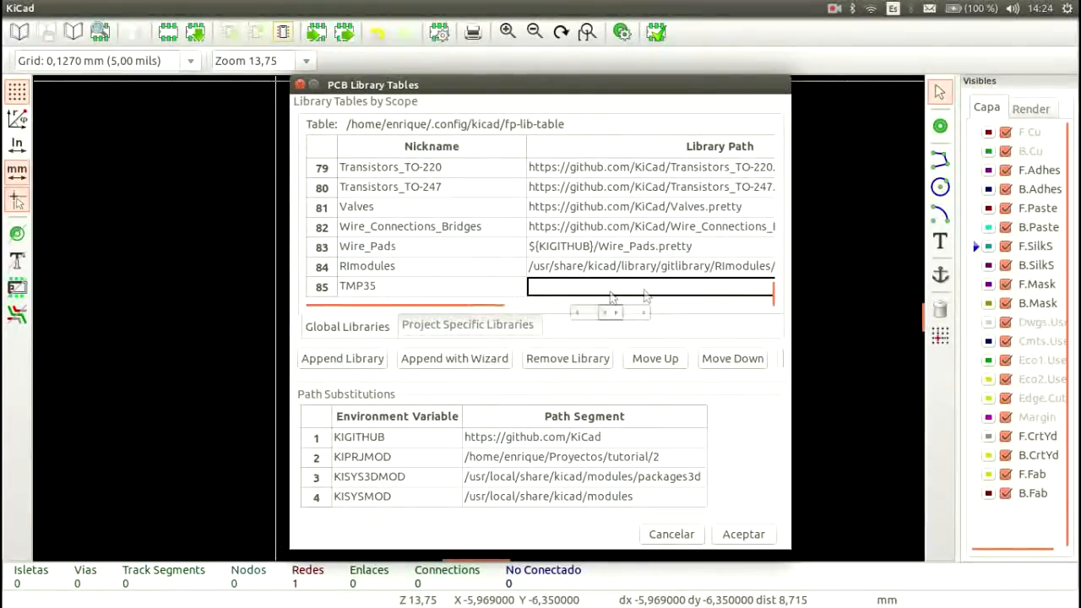
left_click(301, 85)
Step: Set RImodules as the active footprint library and save the footprint in it as TMP35-TO92
left_click(19, 32)
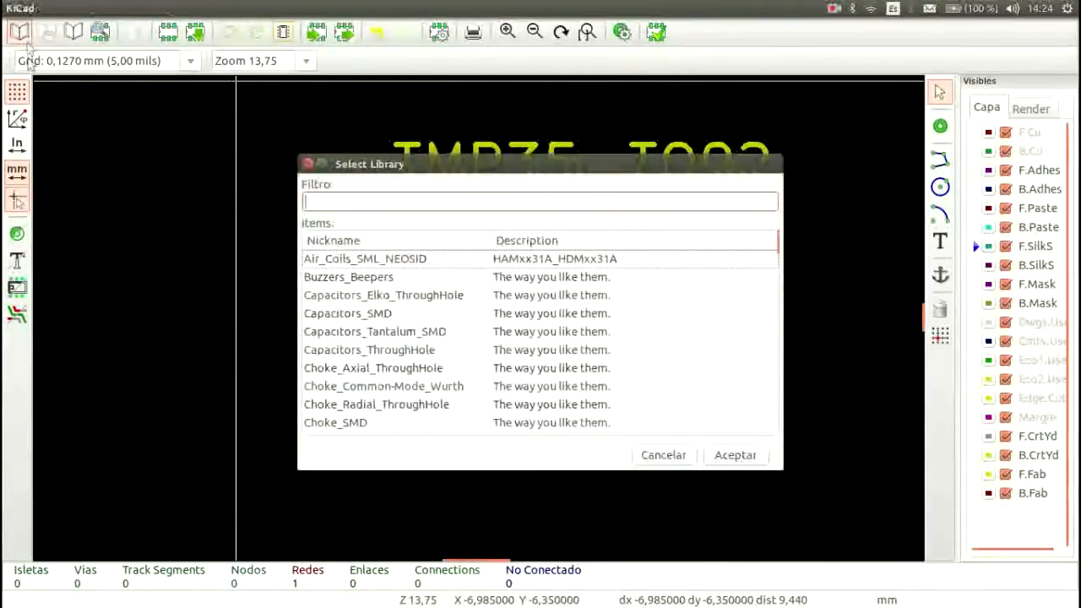
type("ri")
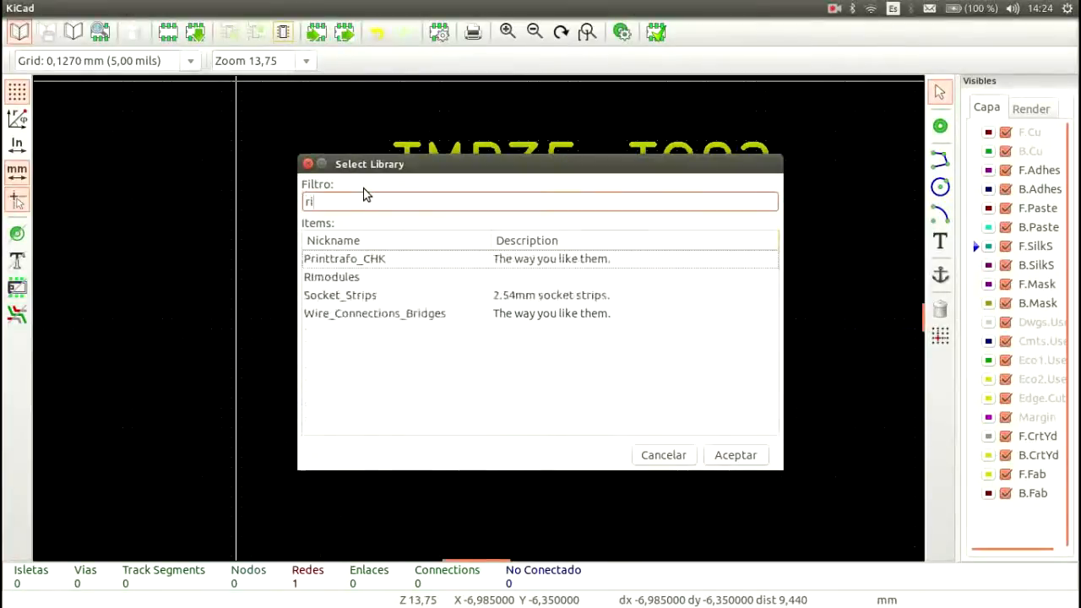
left_click(331, 281)
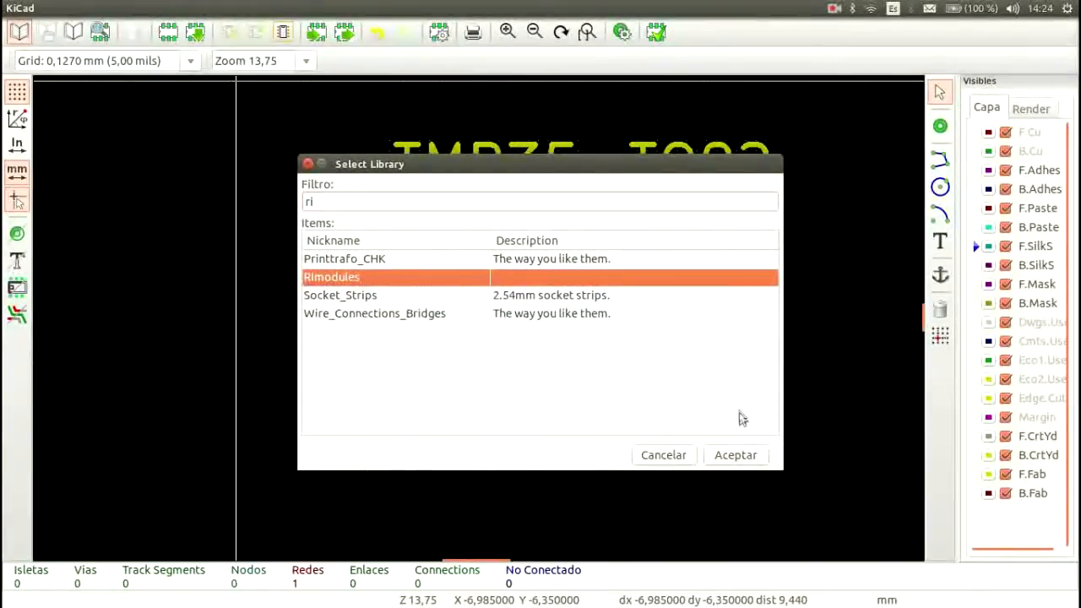
left_click(735, 455)
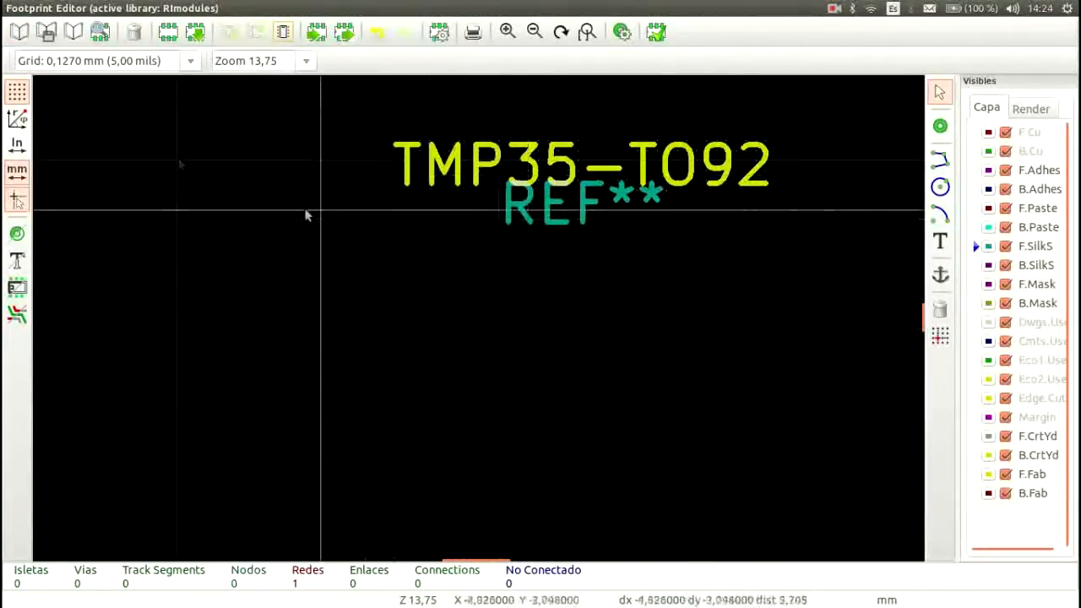
left_click(46, 32)
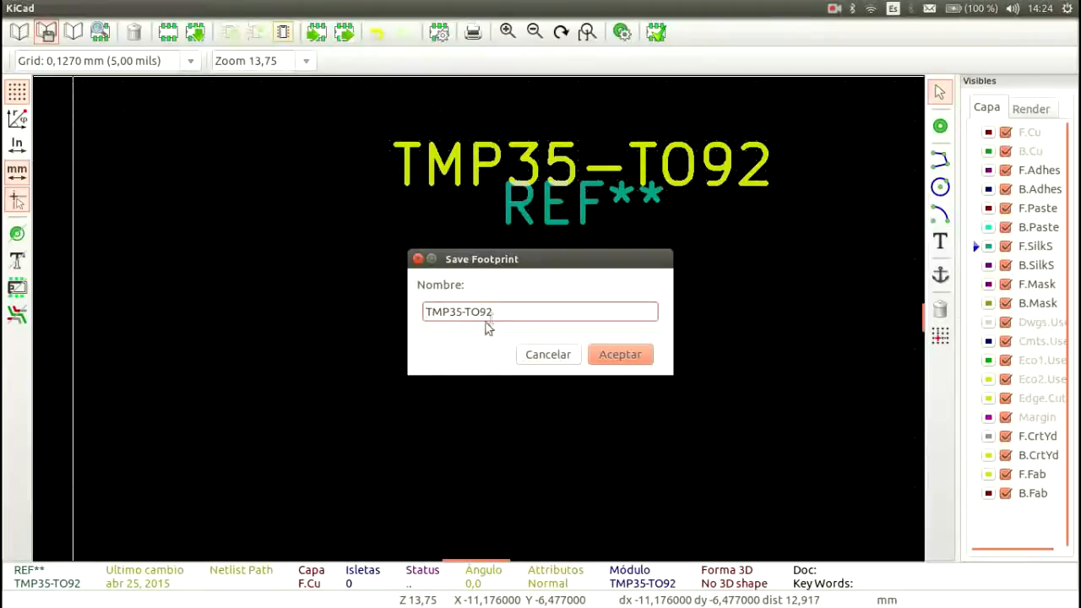
left_click(603, 354)
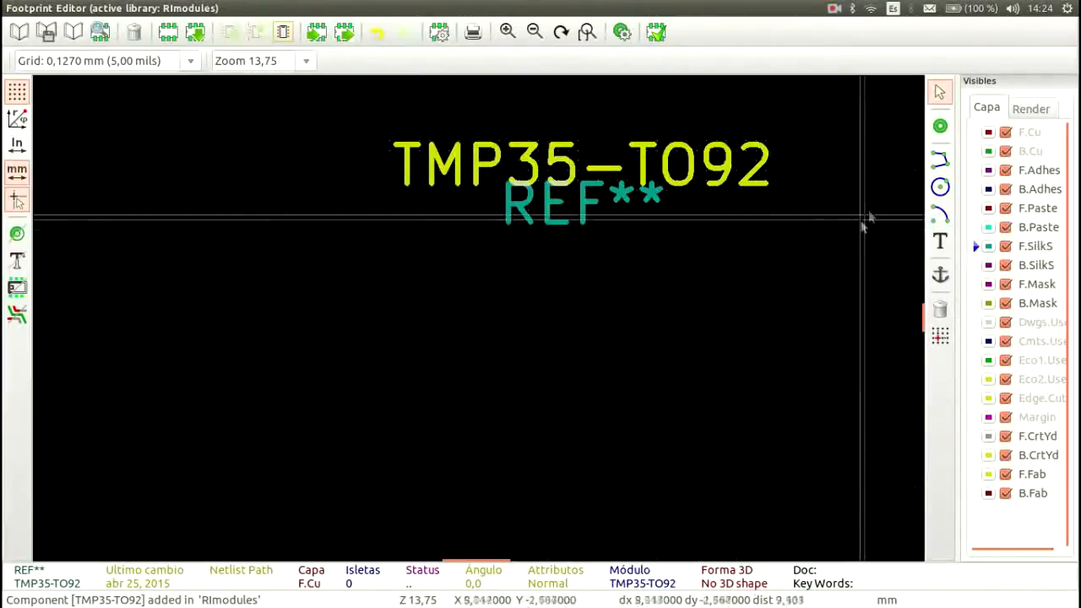
Step: Place a pad at about X -1.5 mm, Y 0.25 mm below the footprint texts and open its properties
left_click(941, 126)
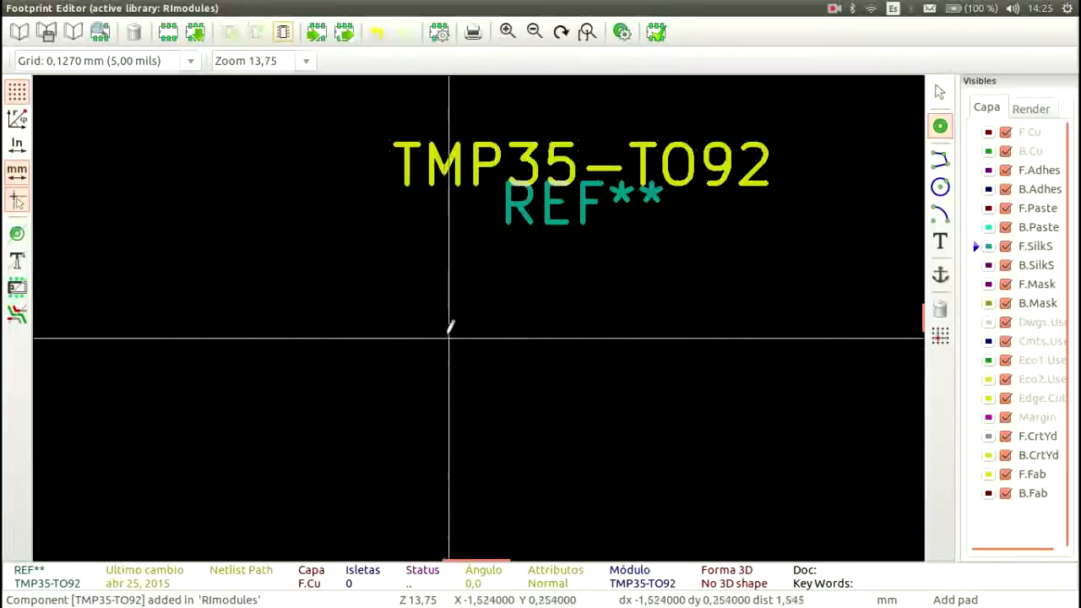
left_click(448, 337)
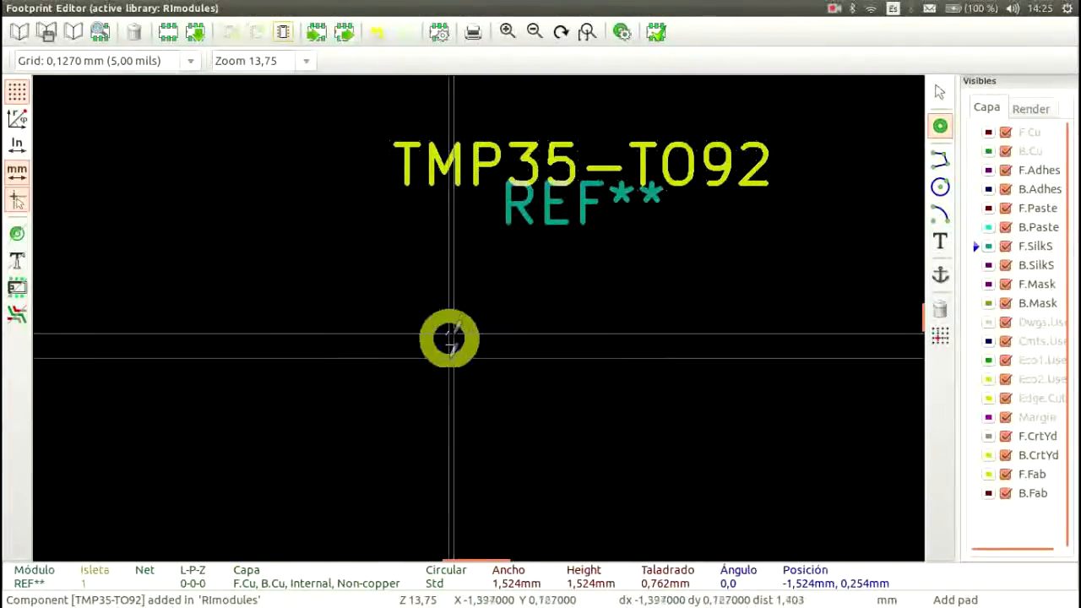
left_click(940, 93)
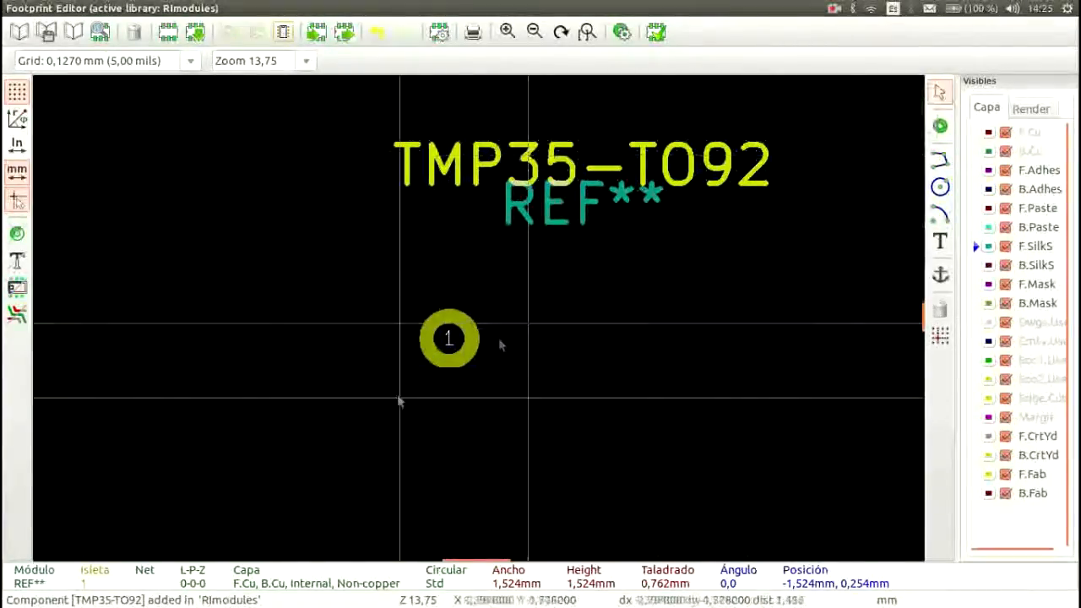
double_click(450, 340)
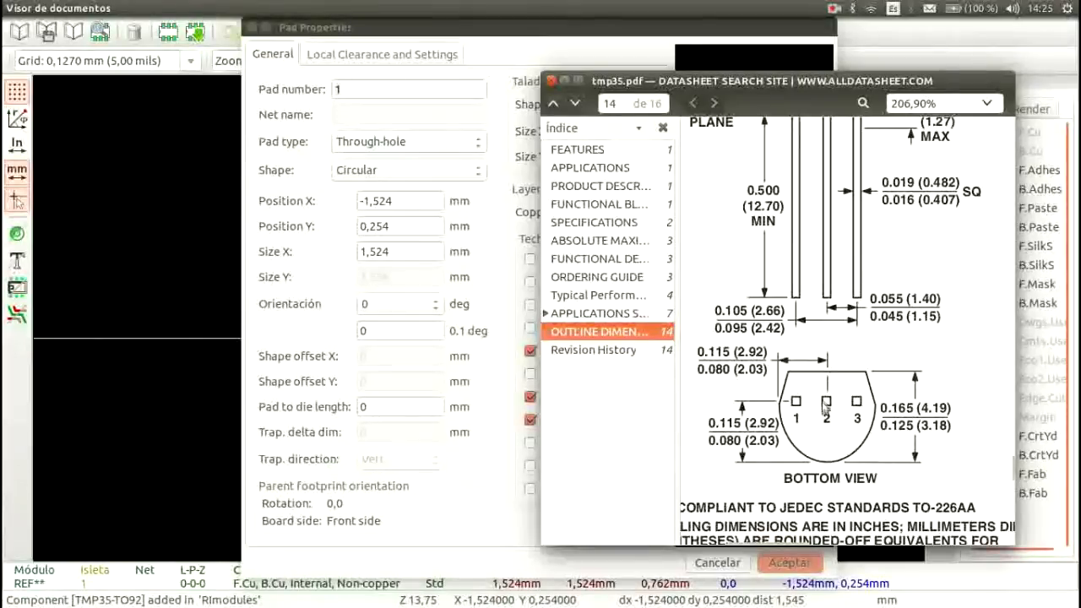
Step: Check the pin arrangement and lead thickness on the datasheet's outline drawing, and move the datasheet out of the way
mouse_move(768, 81)
left_mouse_down()
mouse_move(1077, 418)
mouse_move(747, 102)
left_mouse_up()
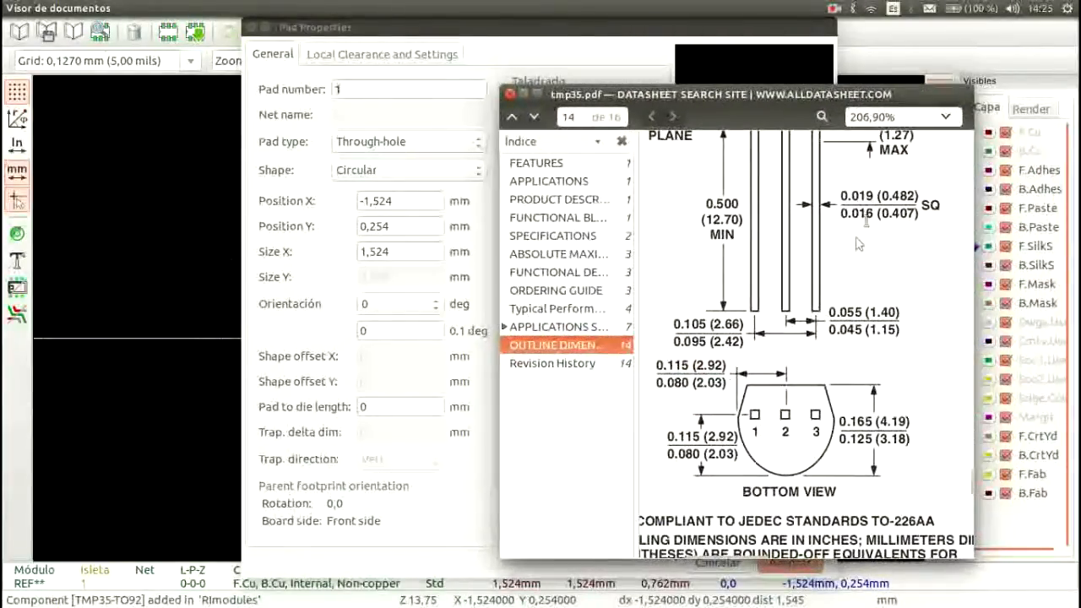
left_click_drag(881, 198, 913, 196)
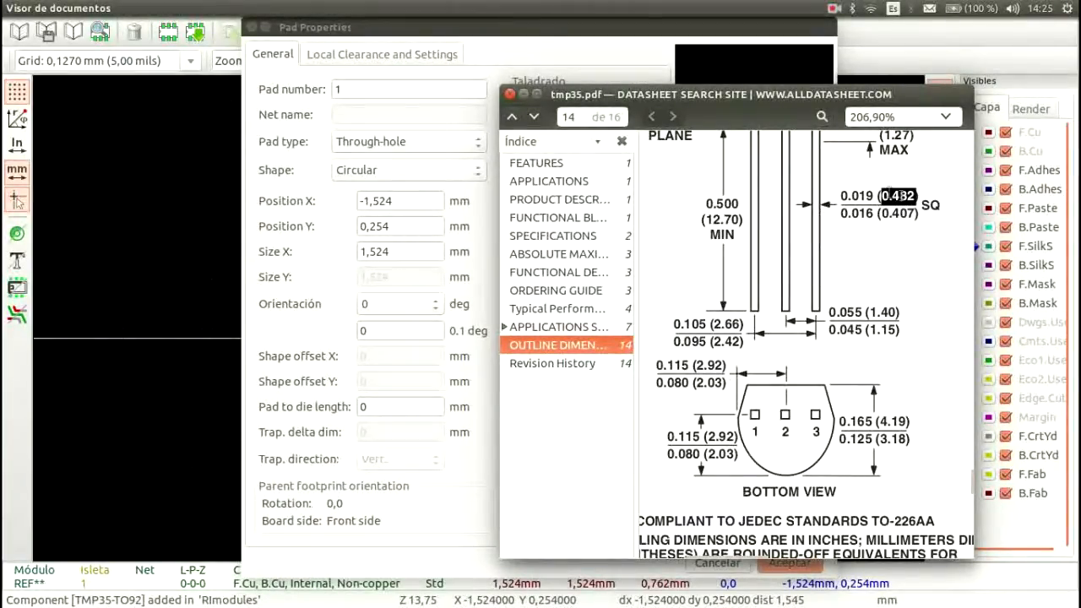
mouse_move(748, 98)
left_mouse_down()
mouse_move(684, 98)
mouse_move(768, 101)
left_mouse_up()
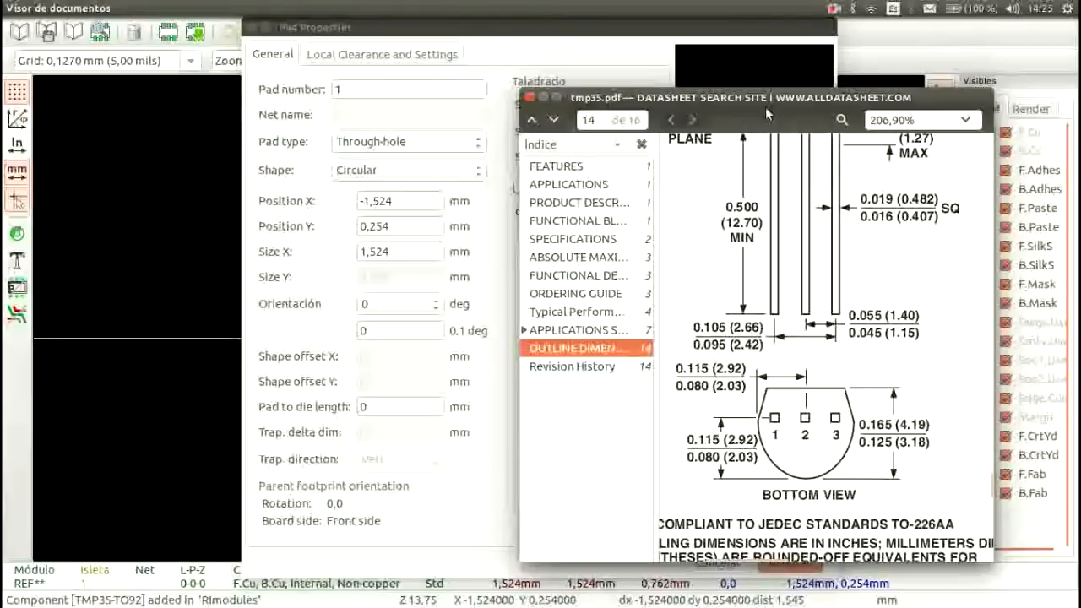
left_click_drag(760, 99, 1080, 181)
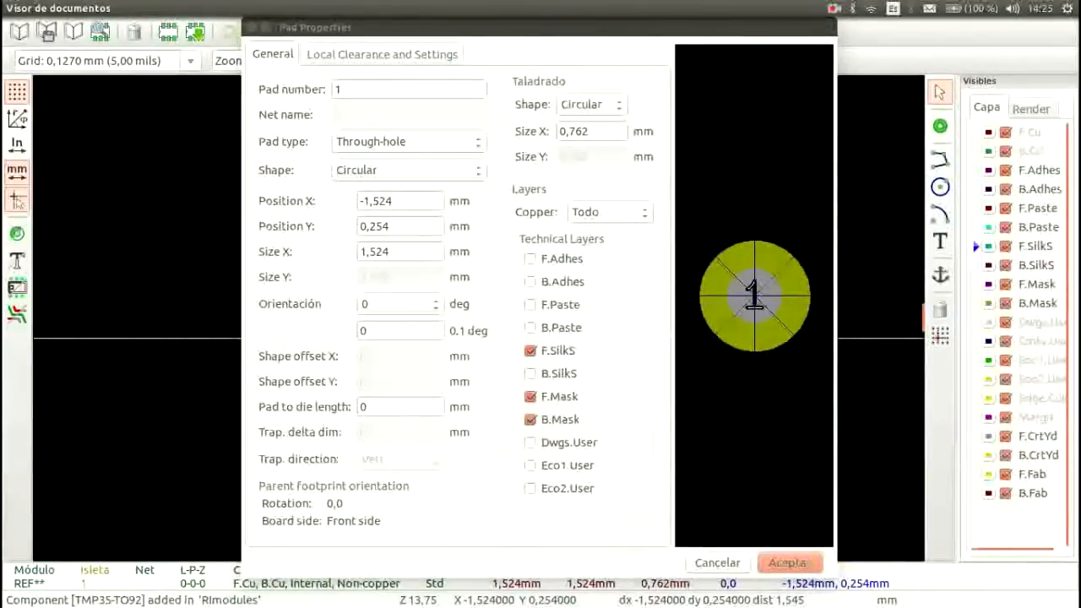
Step: Set the pad's number to 2
left_click(497, 67)
key("BackSpace")
type("2")
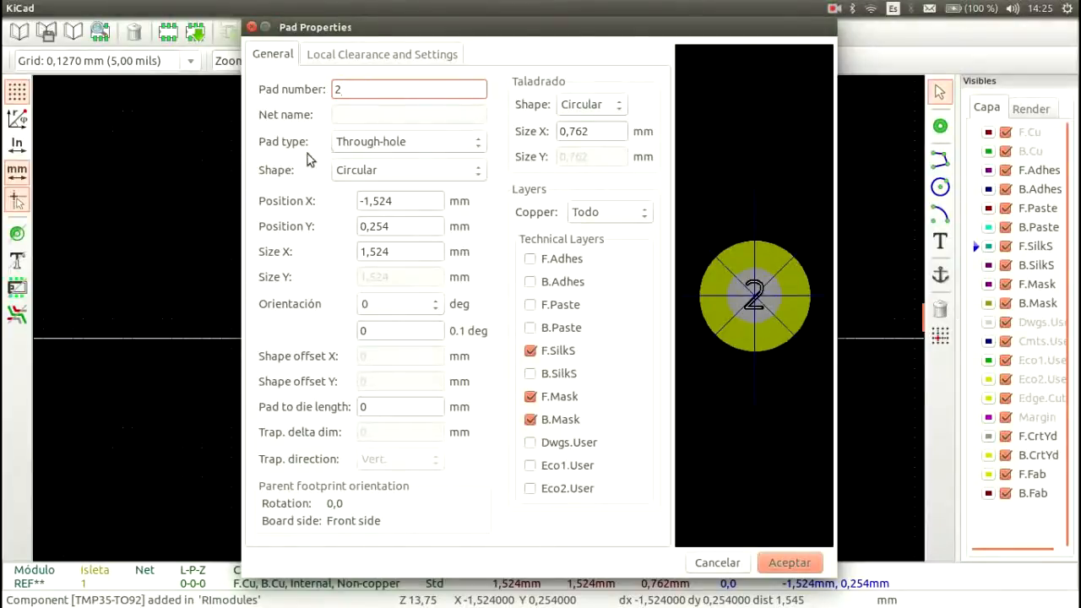
Step: Preview the SMD pad type and return the pad to Through-hole
left_click(406, 148)
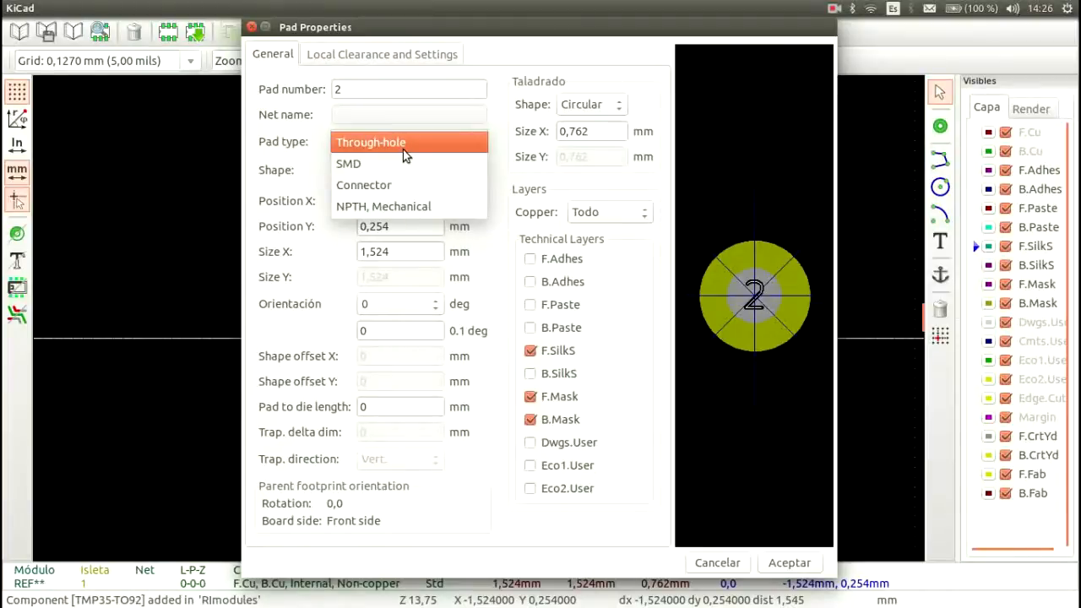
left_click(393, 164)
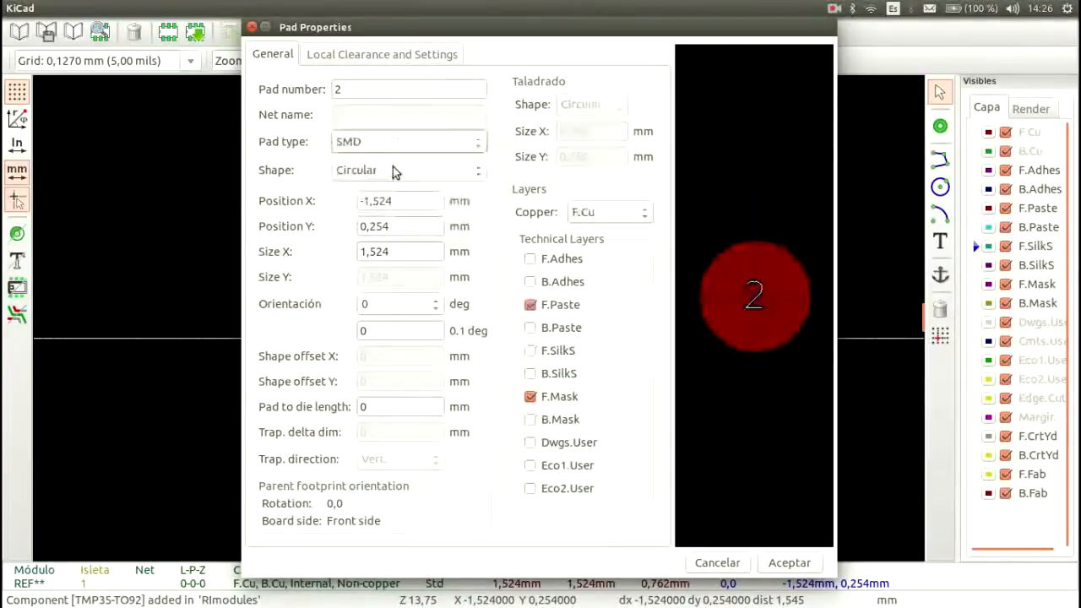
left_click(393, 145)
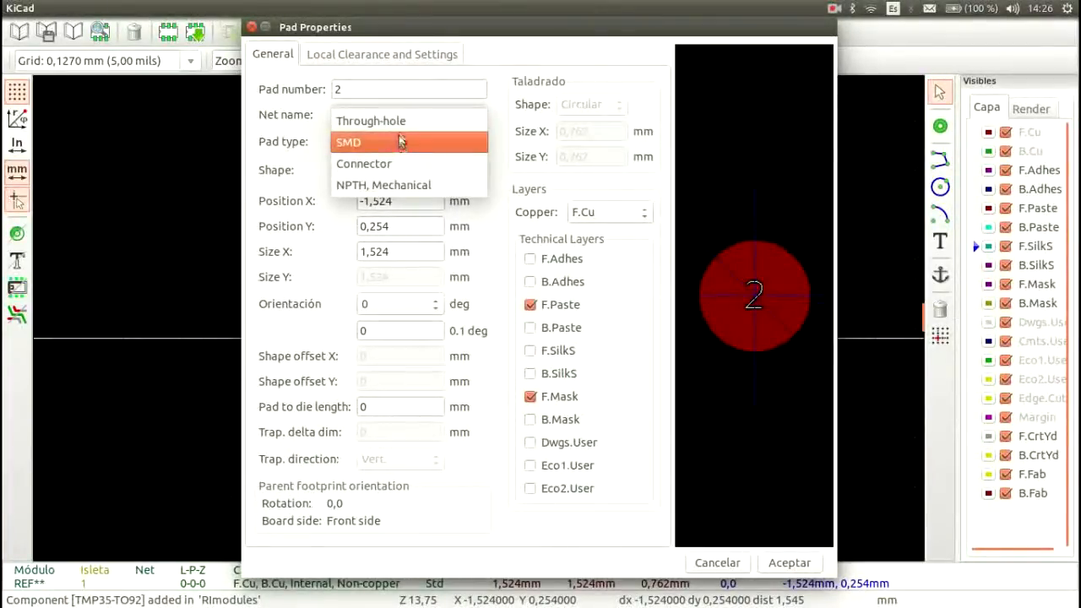
left_click(402, 127)
Step: Preview the Oval, Rectangular and Trapezoidal pad shapes and return the pad to Circular
left_click(410, 173)
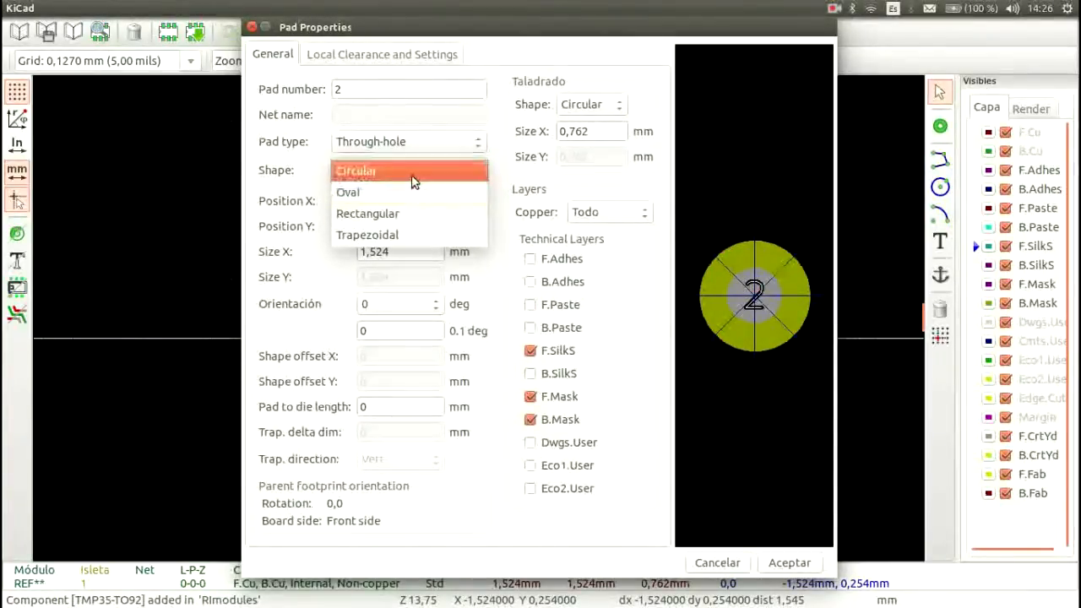
left_click(412, 191)
left_click(413, 173)
left_click(413, 194)
left_click(413, 173)
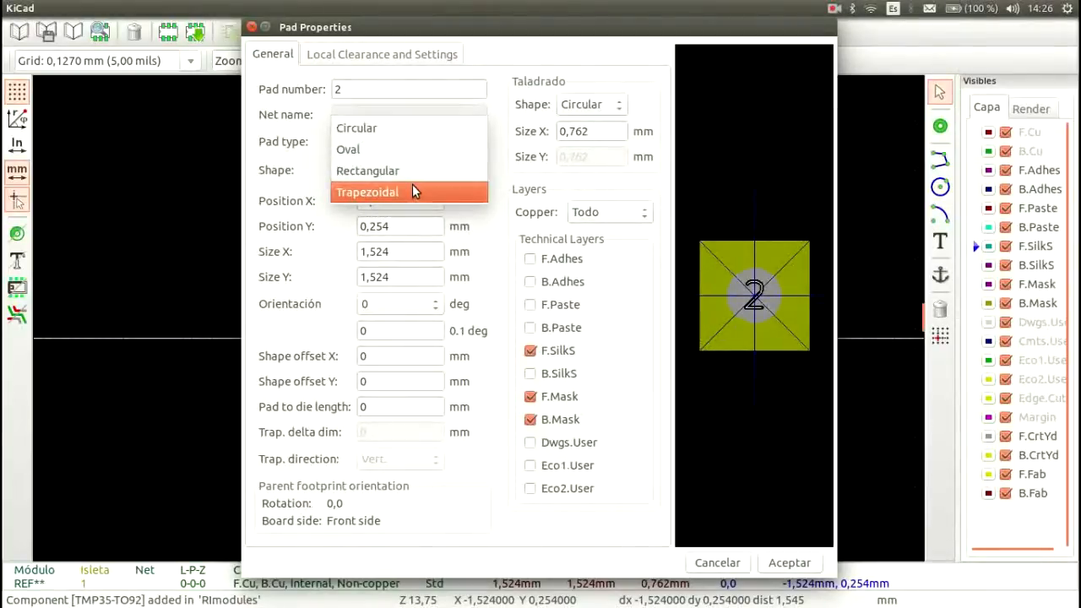
left_click(412, 186)
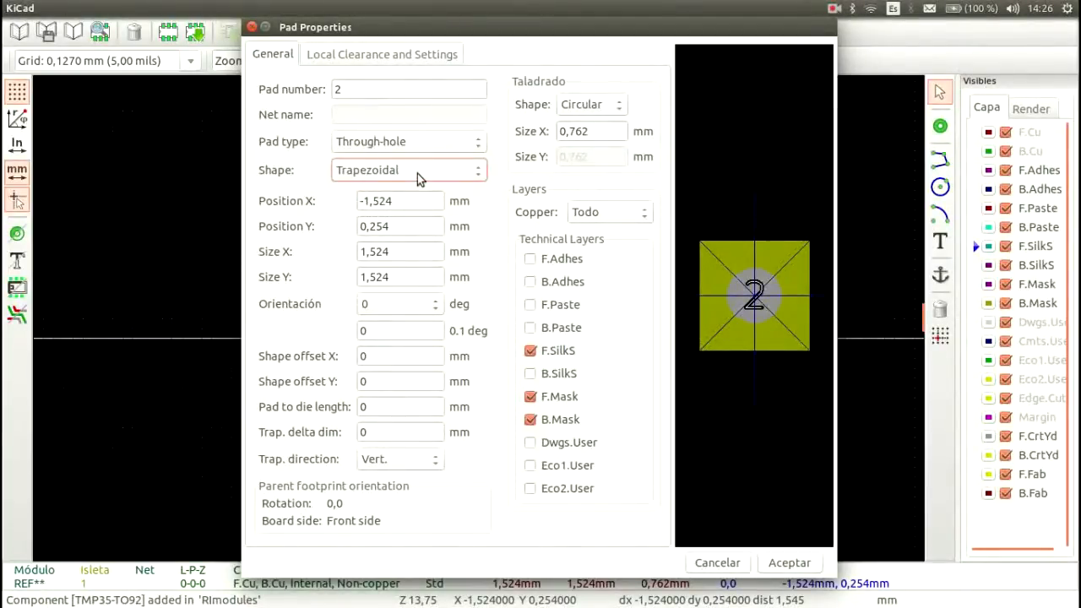
left_click(418, 174)
left_click(421, 115)
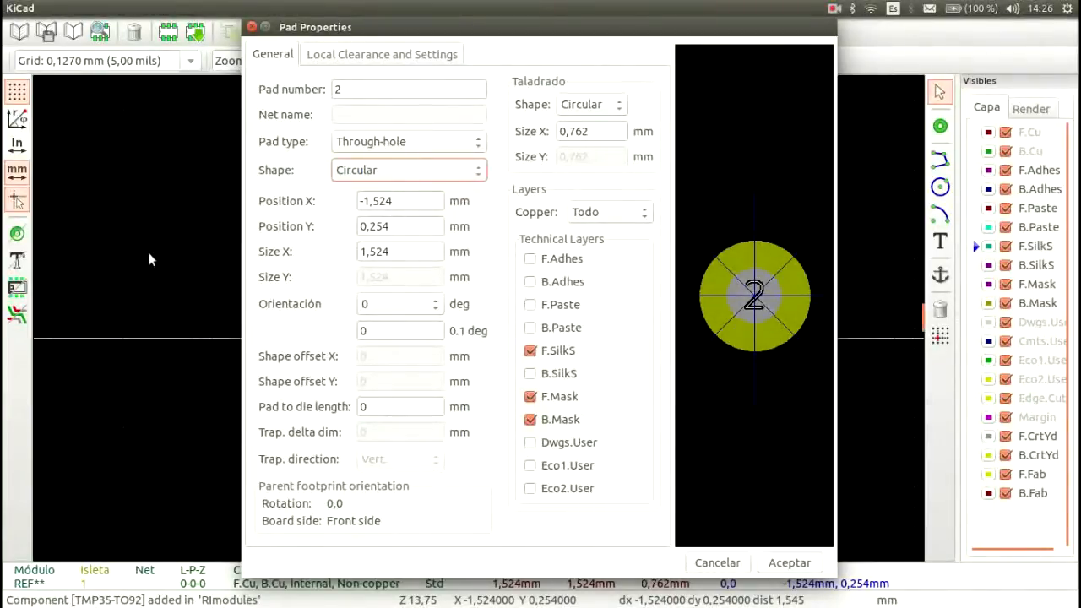
Step: Position pad 2 at the origin by setting both Position X and Position Y to 0 mm
triple_click(423, 204)
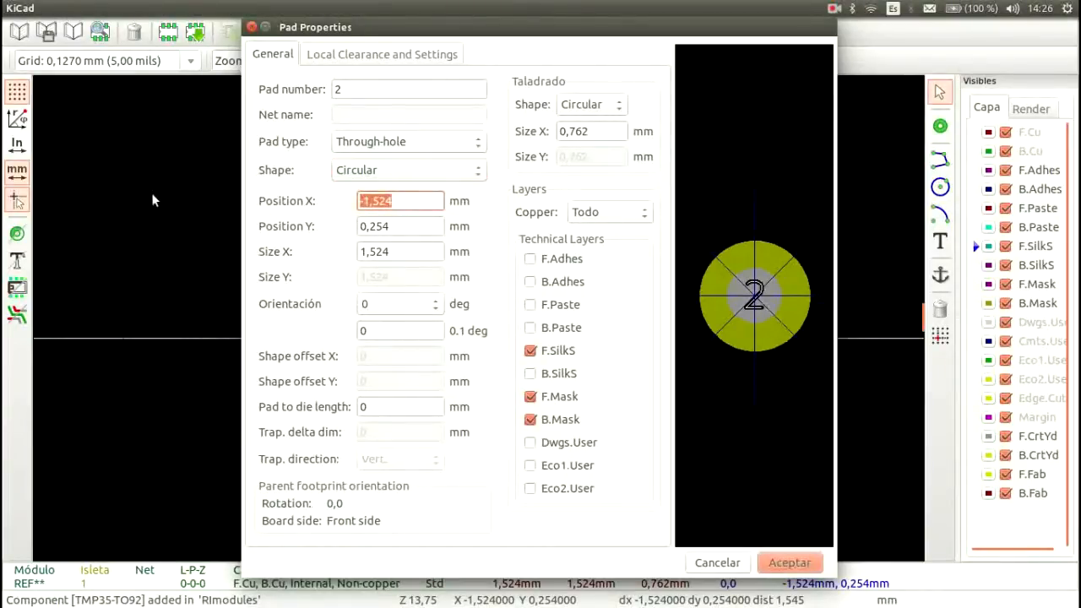
type("0")
key("Tab")
type("0")
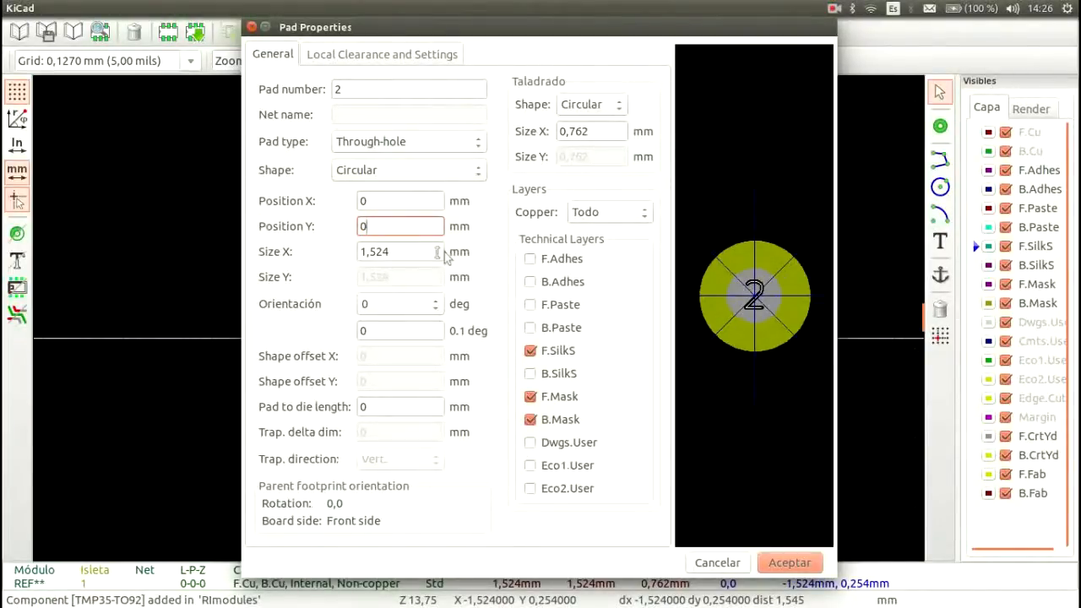
Step: Change the shape of pad 2 to Rectangular
left_click(422, 250)
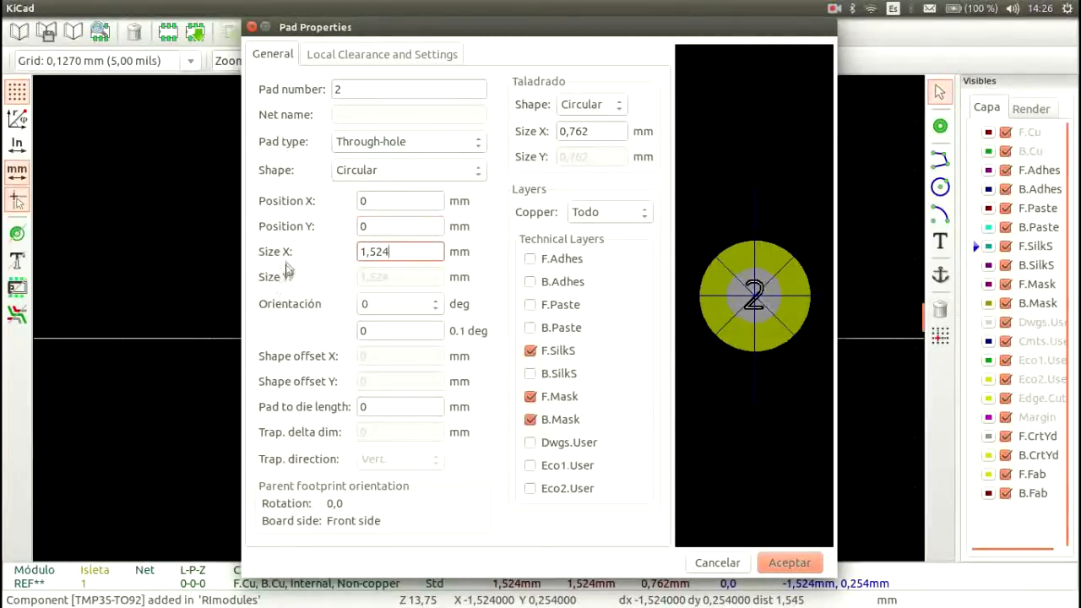
left_click_drag(438, 253, 342, 251)
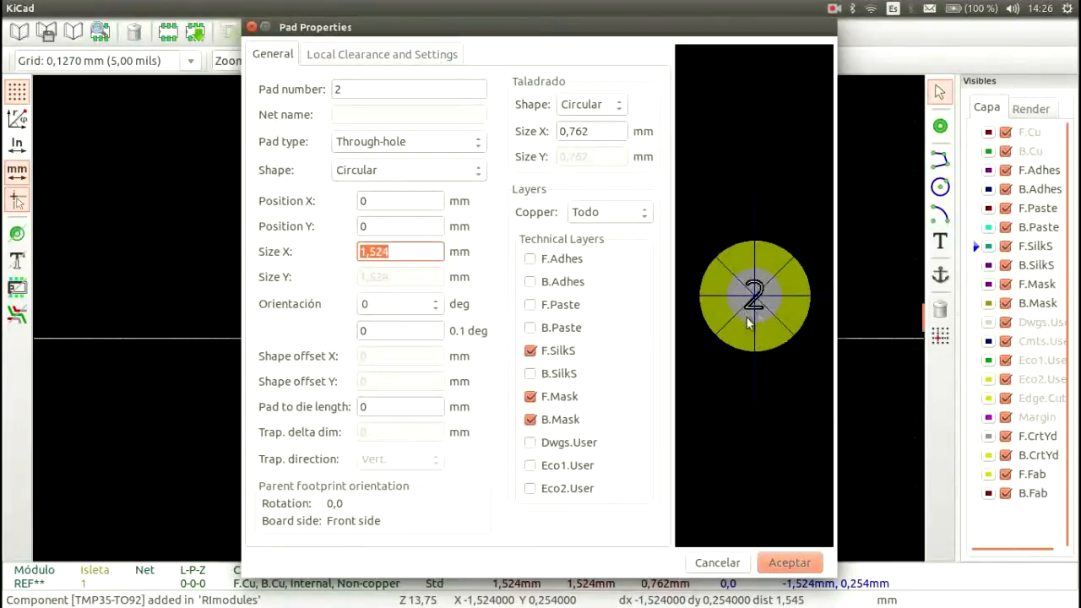
left_click(423, 172)
left_click(439, 214)
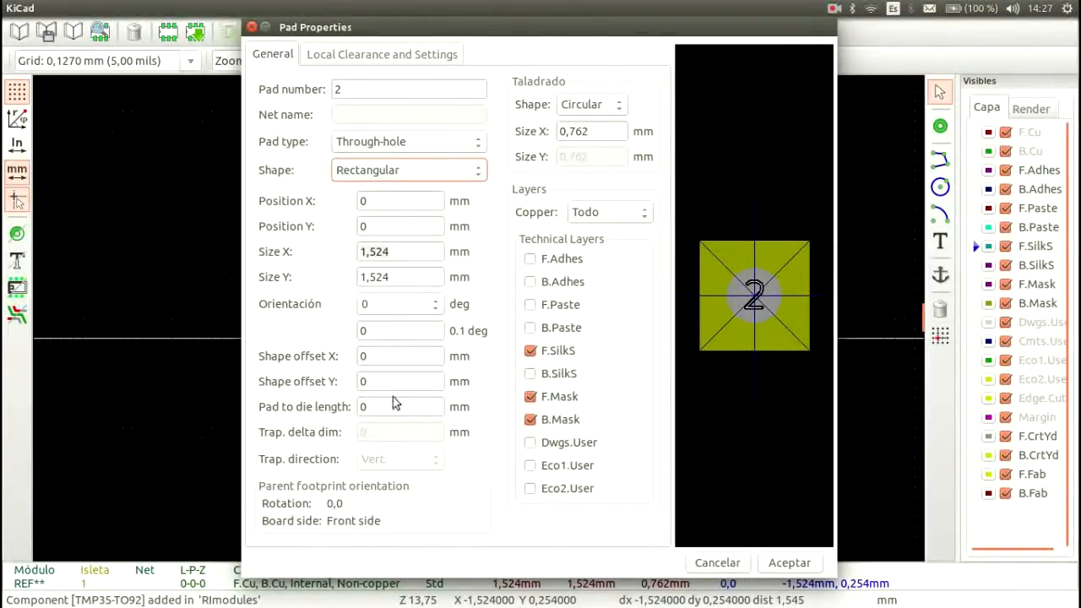
Step: Return pad 2 to the Circular shape and set its Size X to 1 mm, checking the lead width in the datasheet
left_click(399, 172)
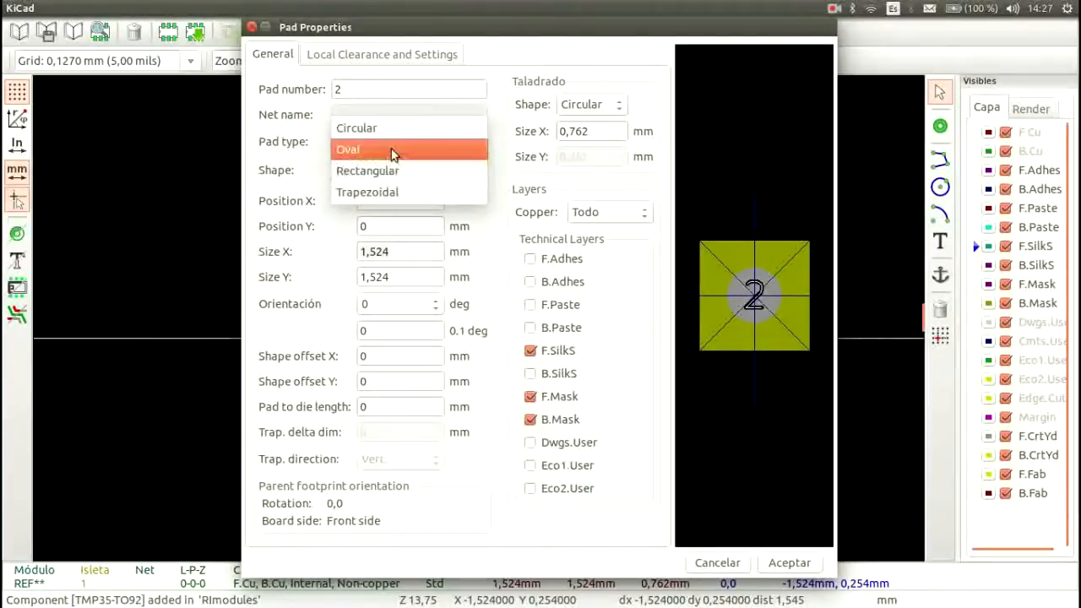
left_click(393, 132)
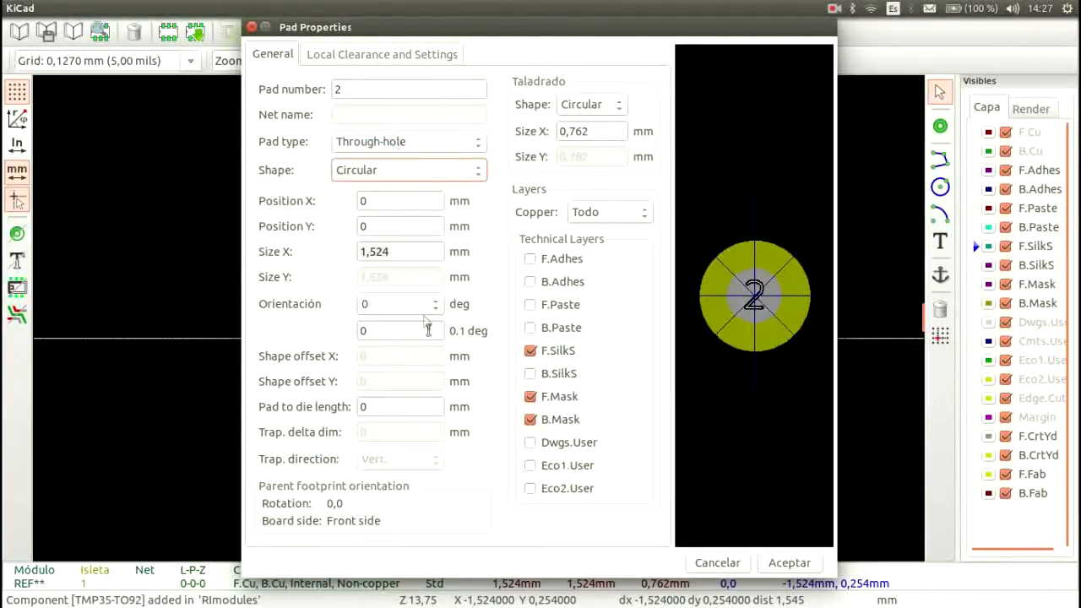
left_click_drag(394, 251, 349, 245)
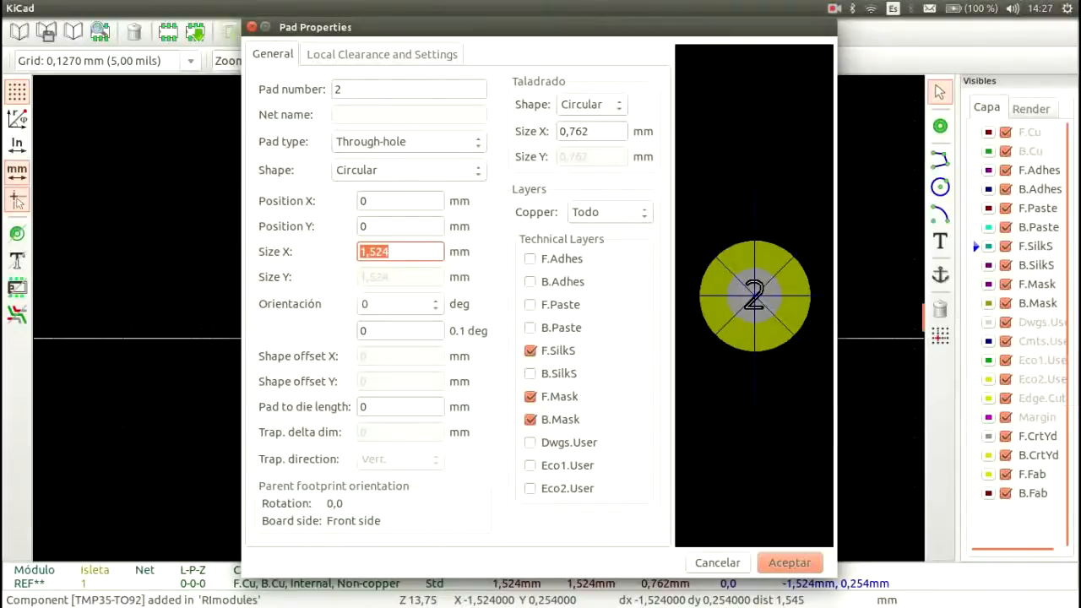
key("alt+Tab")
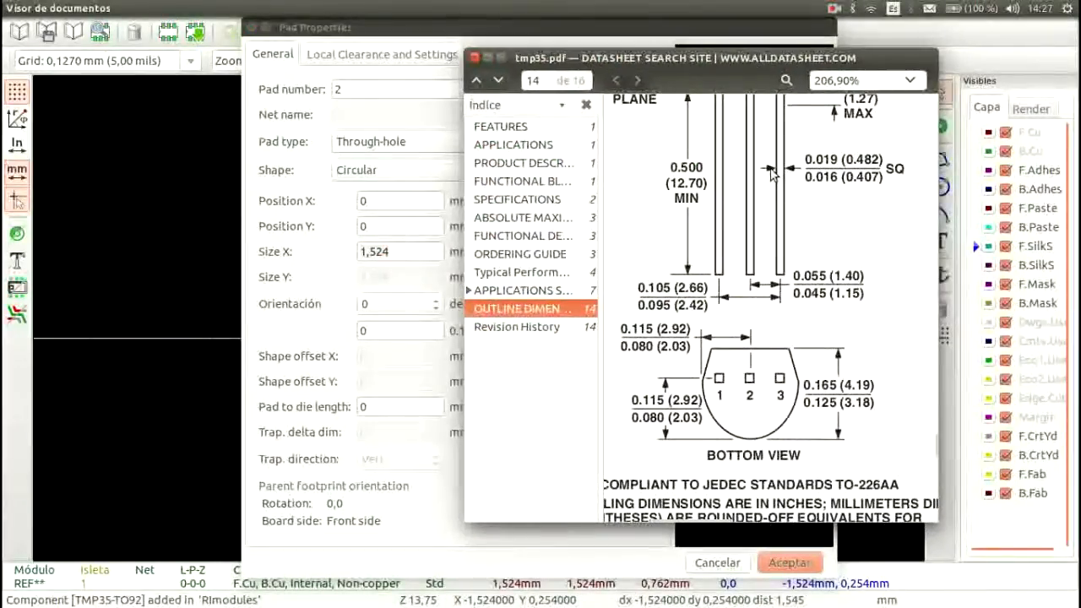
key("alt+Tab")
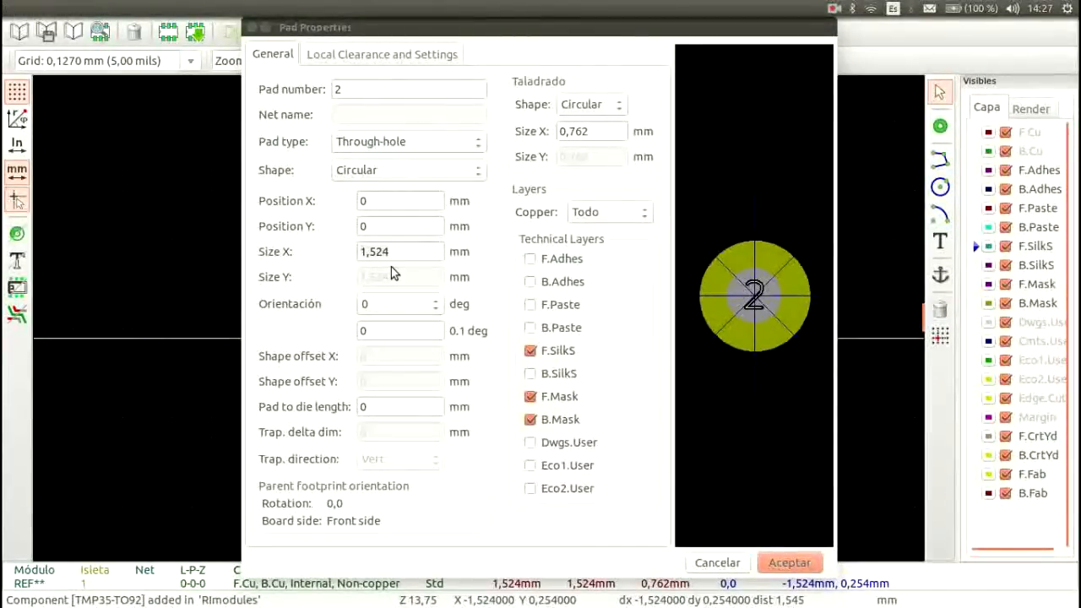
left_click(400, 252)
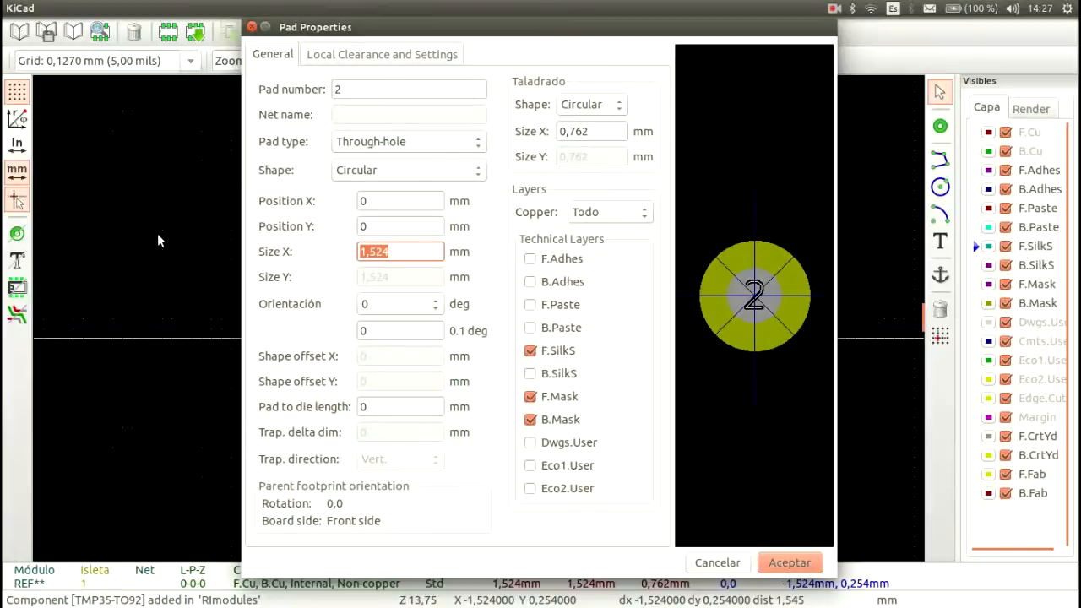
type("1")
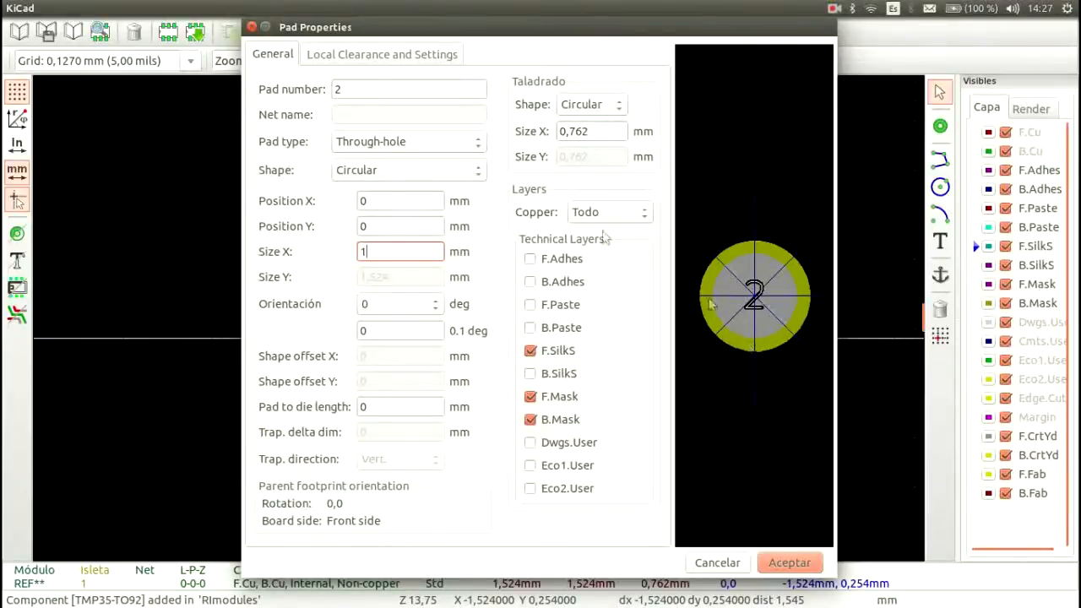
Step: Preview the Oval drill shape for pad 2 and return the drill to Circular
left_click(596, 104)
left_click(605, 129)
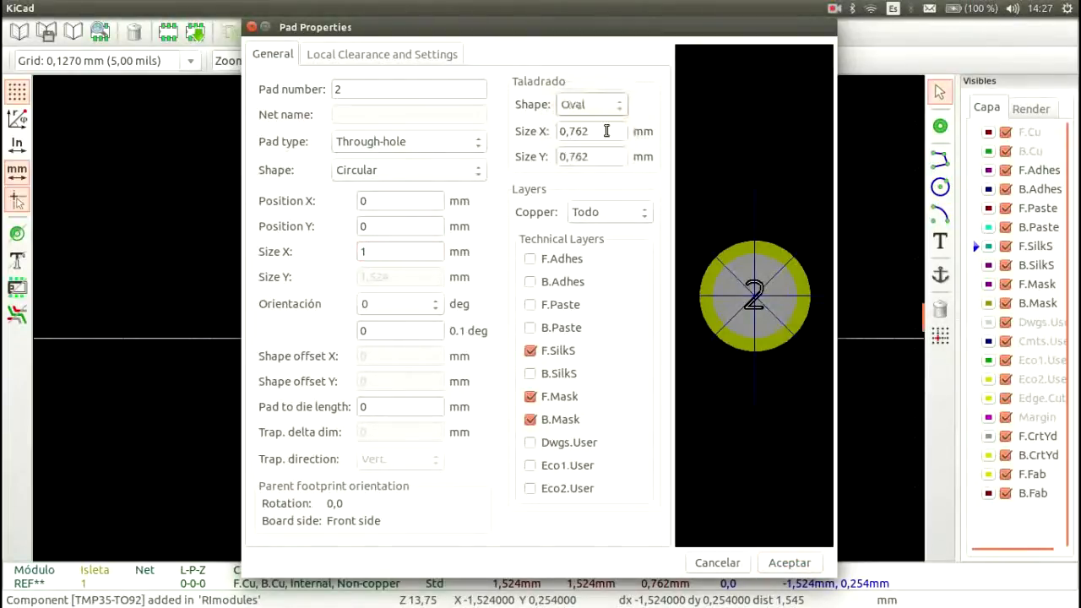
left_click(603, 104)
left_click(592, 84)
Step: Set the drill size of pad 2 to 0.6 mm and apply the pad properties
double_click(606, 133)
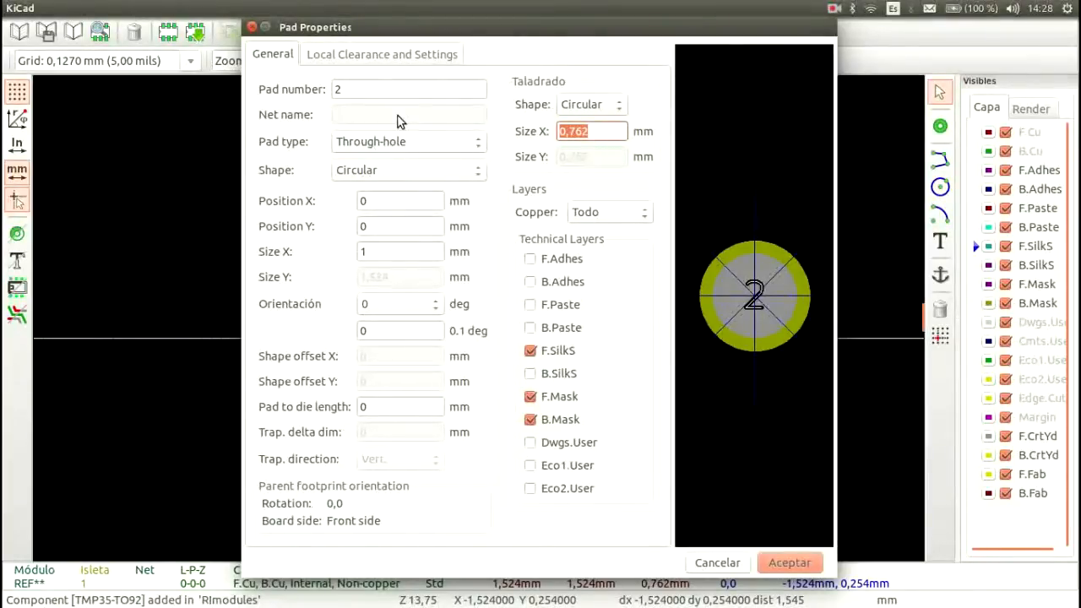
type("0.5")
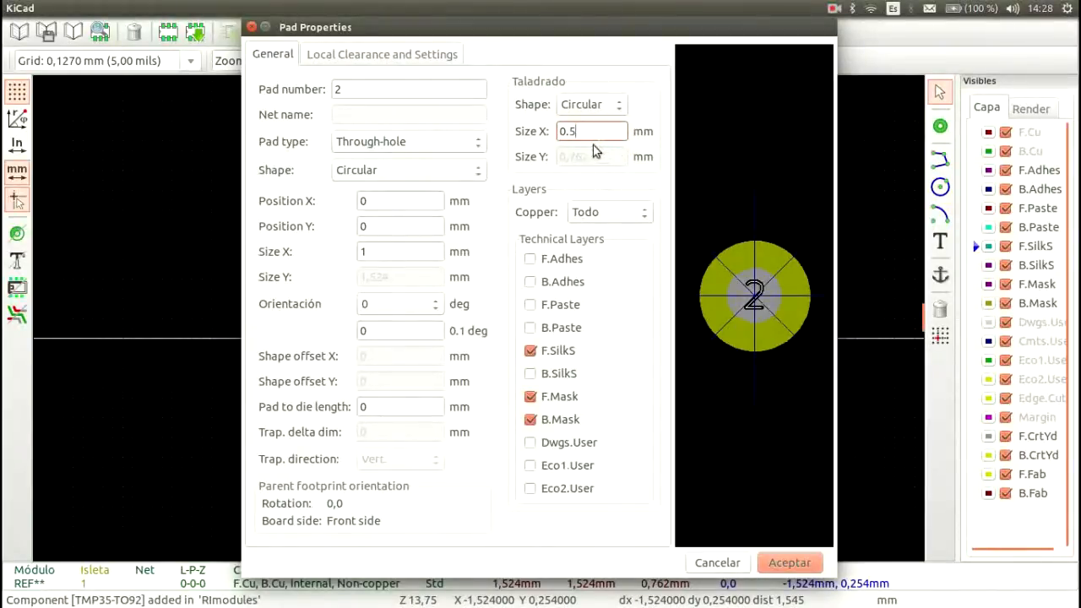
key("BackSpace")
type("6")
left_click(803, 565)
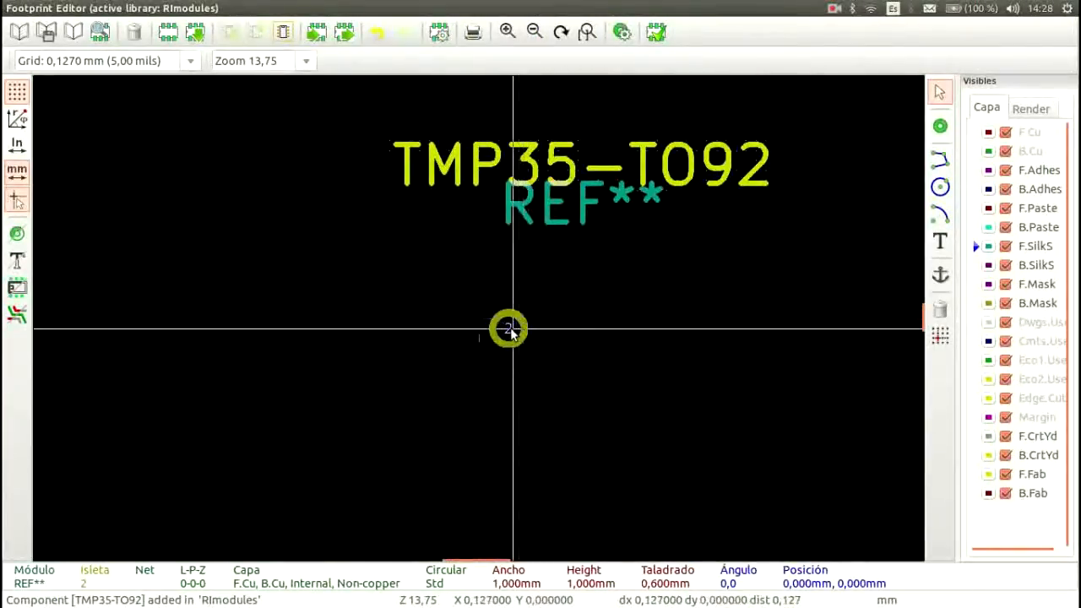
Step: Place a new pad up and to the right of pad 2, at about X 2.29 mm, Y -1.02 mm
scroll(510, 331, "up", 1)
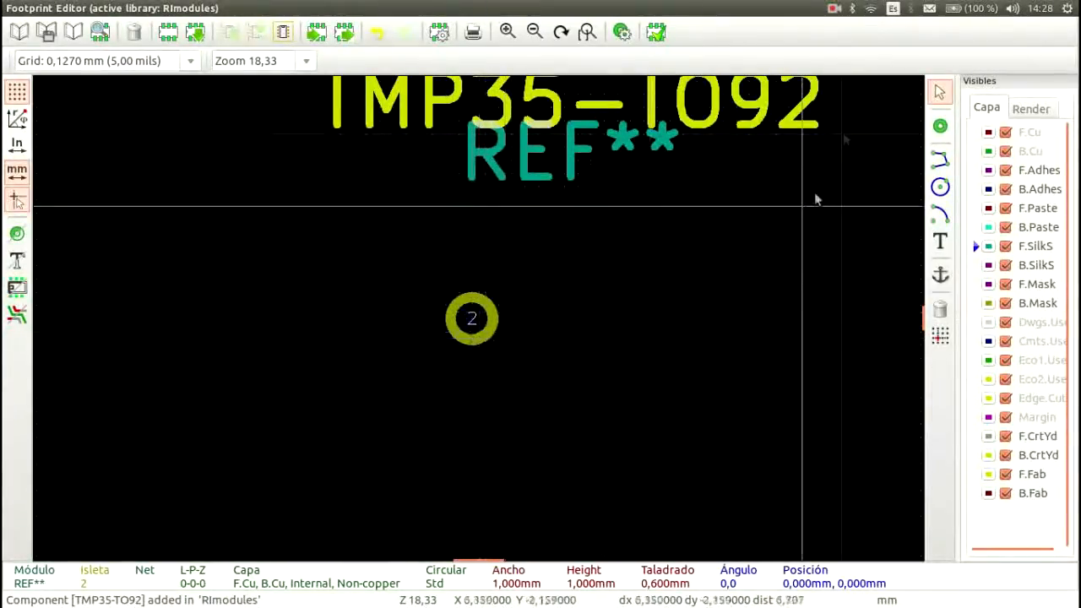
left_click(940, 125)
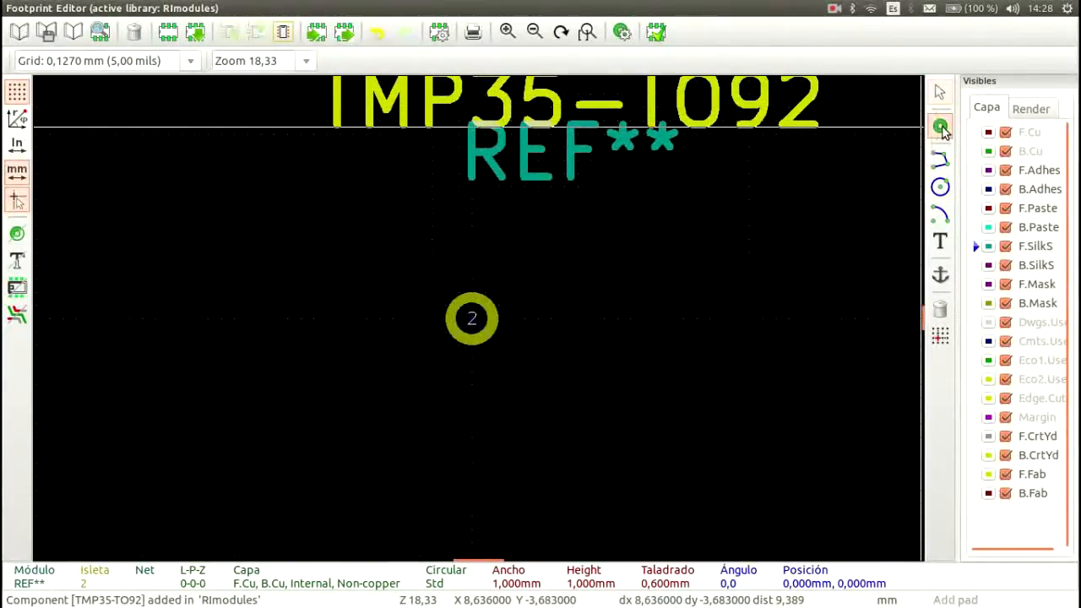
left_click(590, 264)
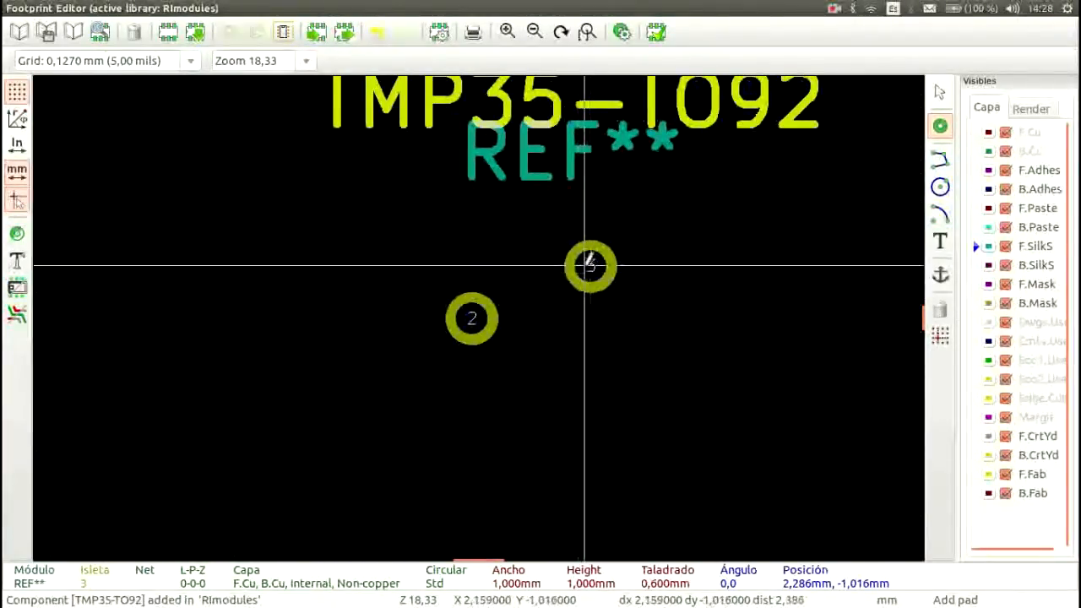
Step: Align pad 3 horizontally with pad 2 by setting its Position Y to 0 mm
double_click(590, 265)
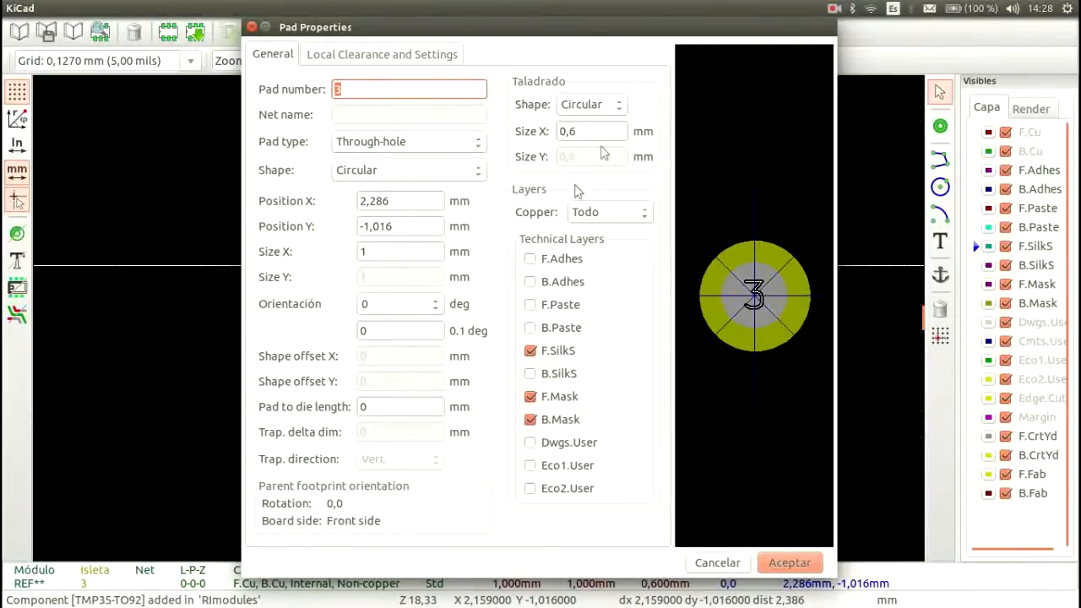
left_click(415, 200)
key("Tab")
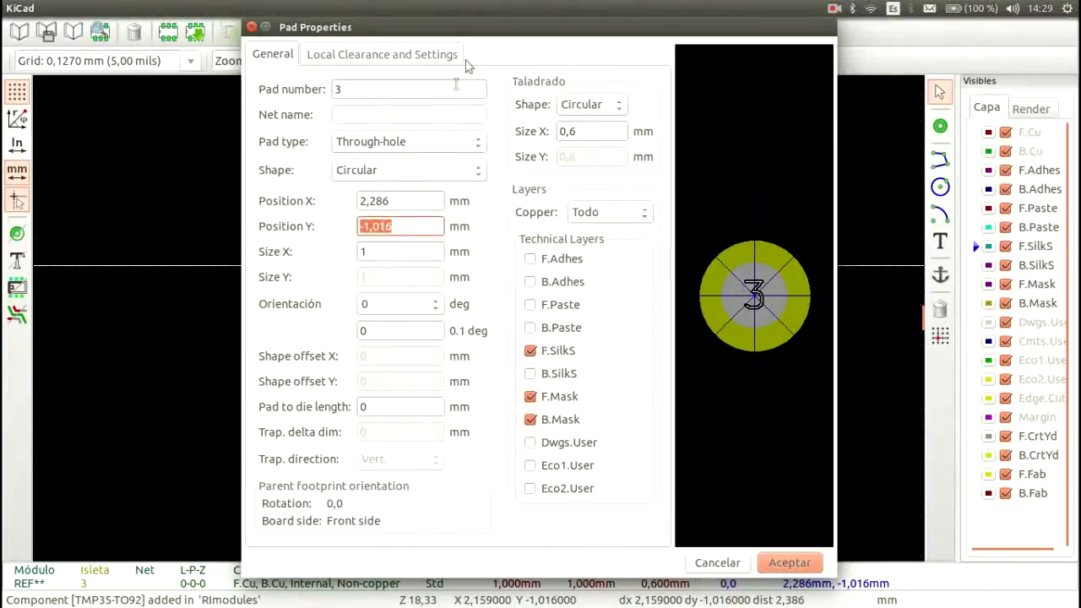
left_click_drag(476, 27, 864, 57)
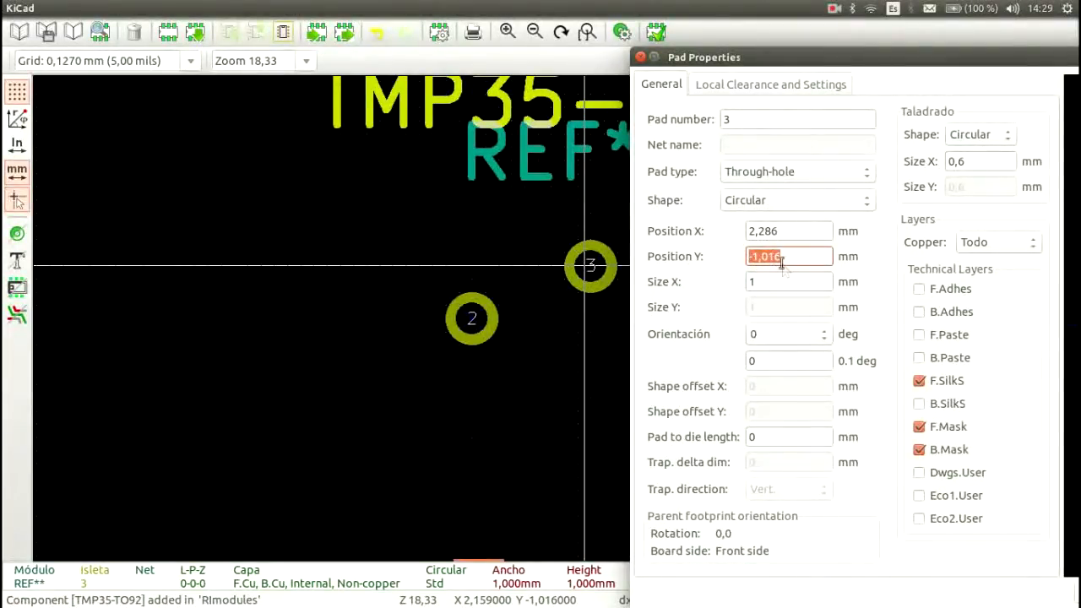
left_click_drag(825, 59, 839, 77)
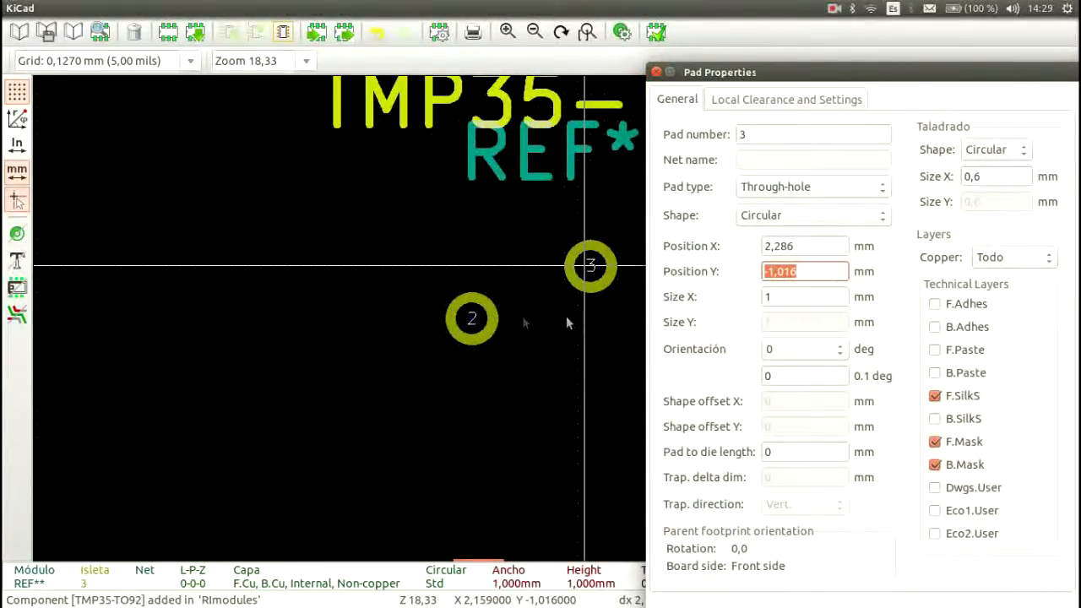
left_click(838, 272)
left_click_drag(837, 274, 420, 199)
type("0")
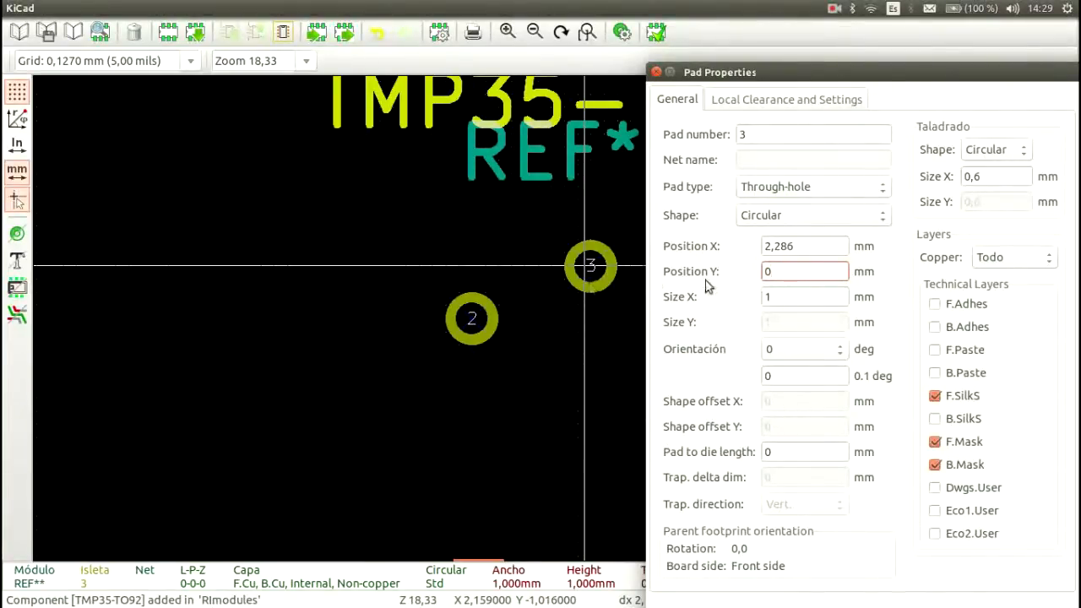
Step: Look up the lead spacing in the datasheet, set pad 3's Position X to 1.4 mm and apply the pad properties
left_click_drag(825, 246, 709, 244)
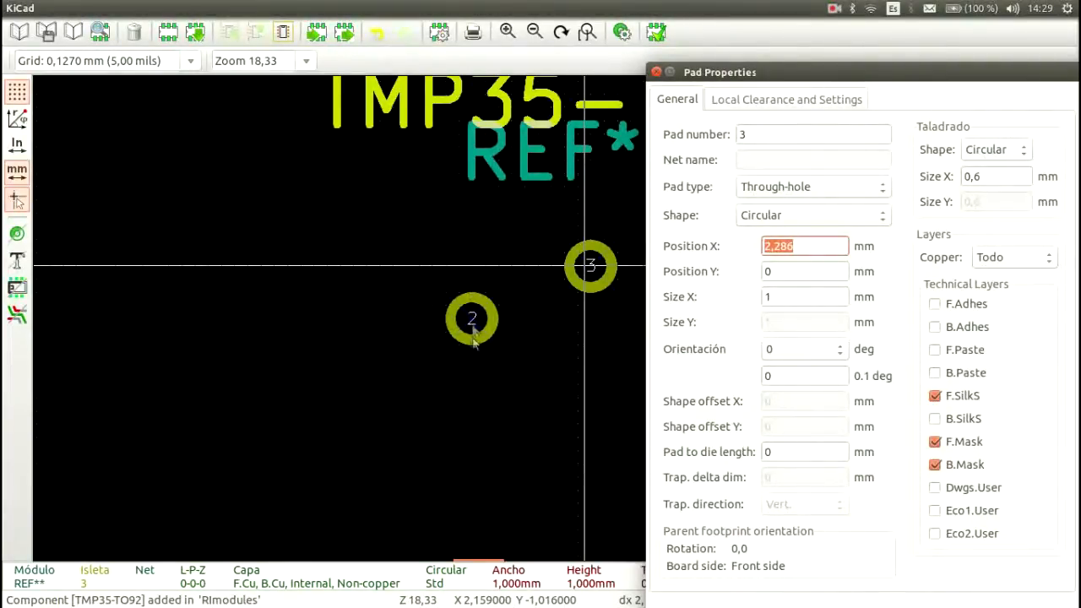
left_click_drag(819, 73, 447, 63)
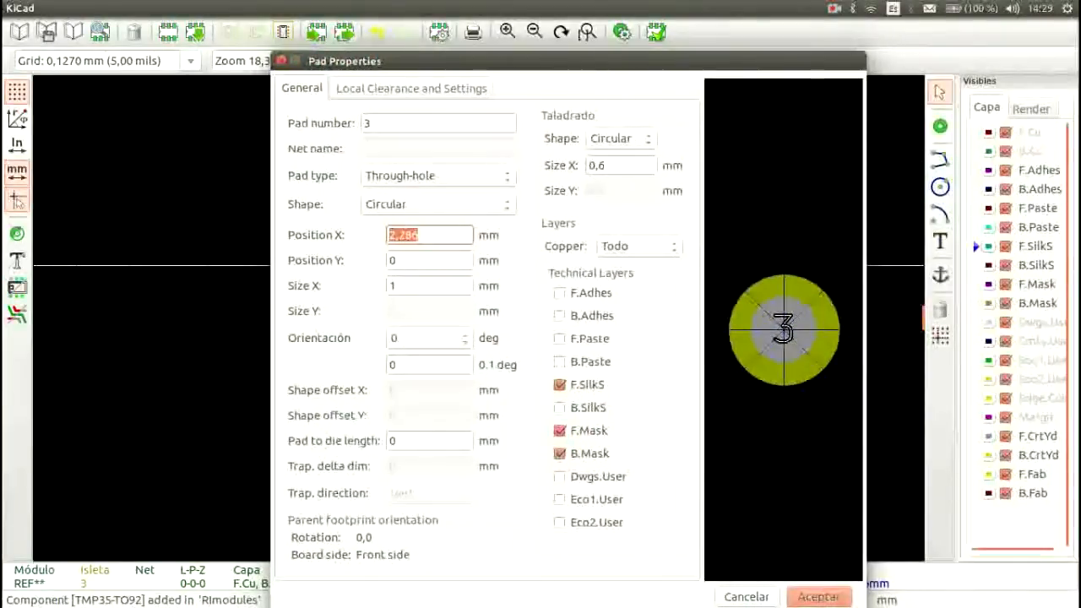
left_click_drag(1080, 65, 633, 110)
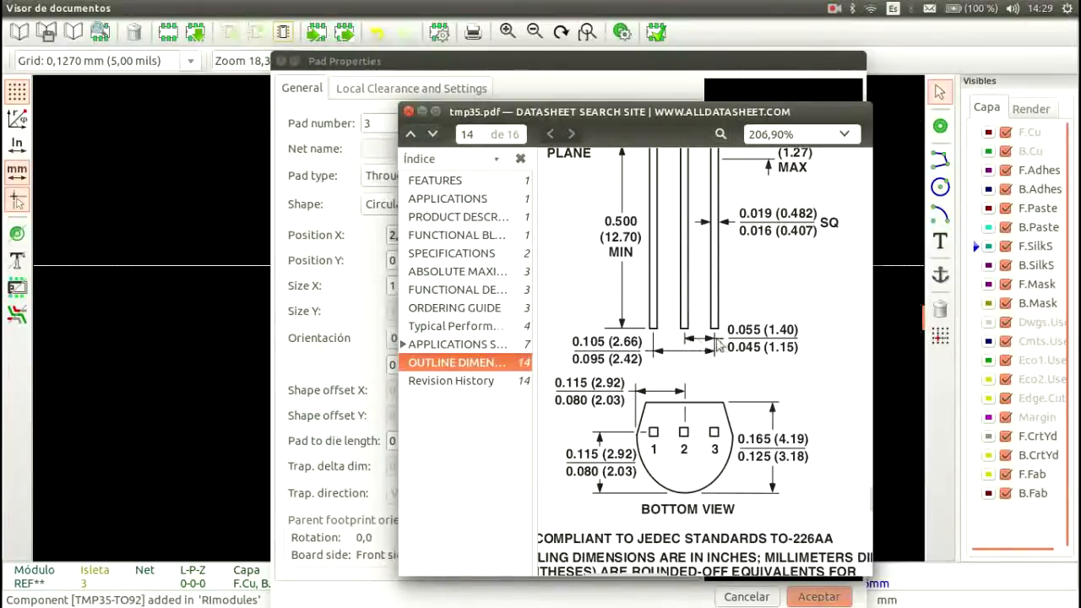
left_click_drag(765, 331, 799, 331)
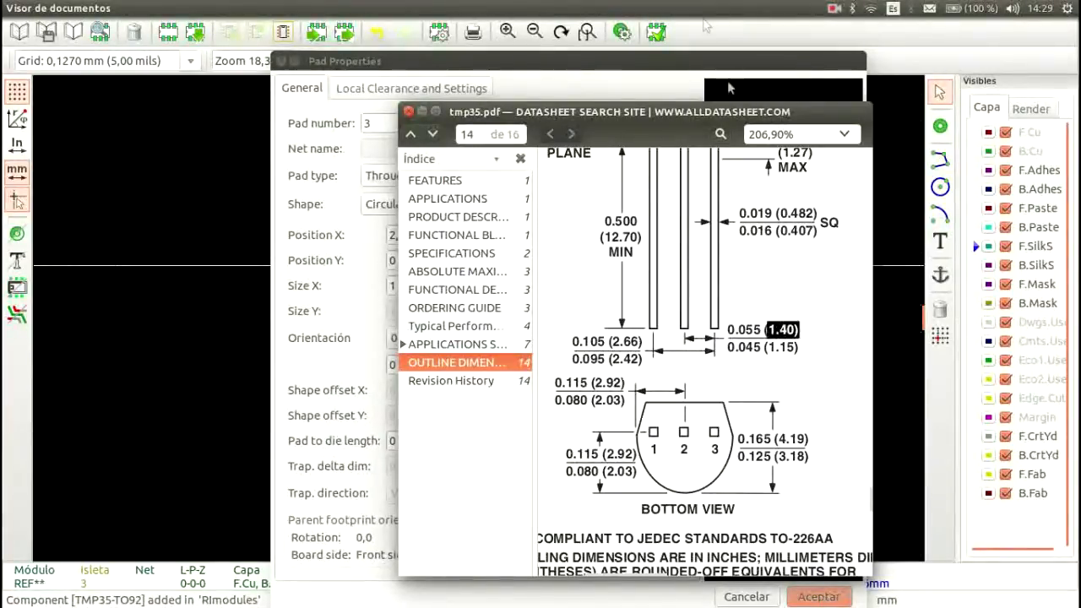
left_click_drag(655, 121, 1080, 266)
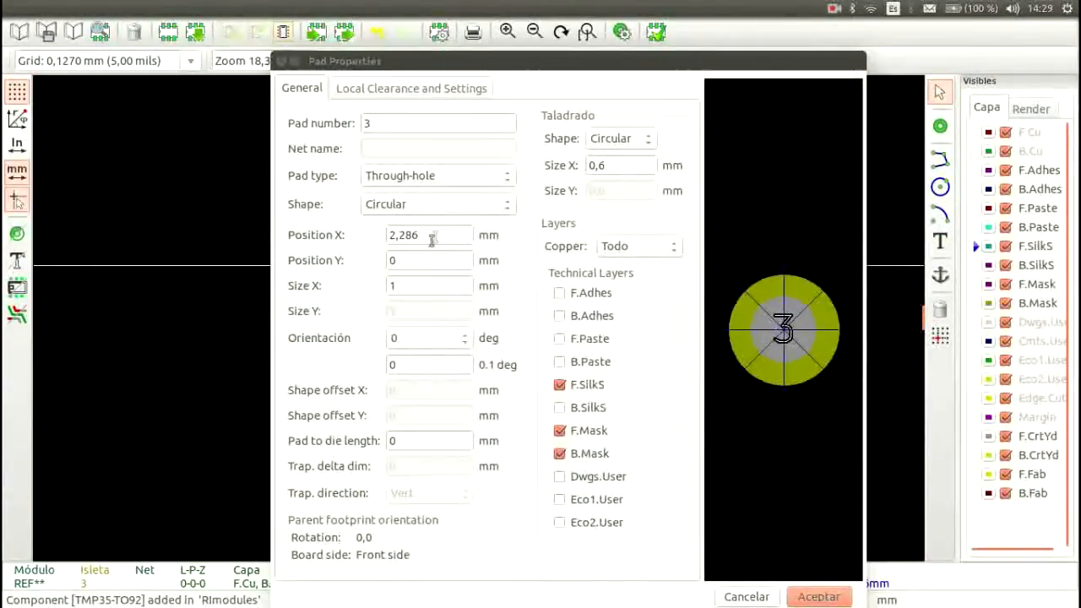
double_click(410, 235)
type("1.4")
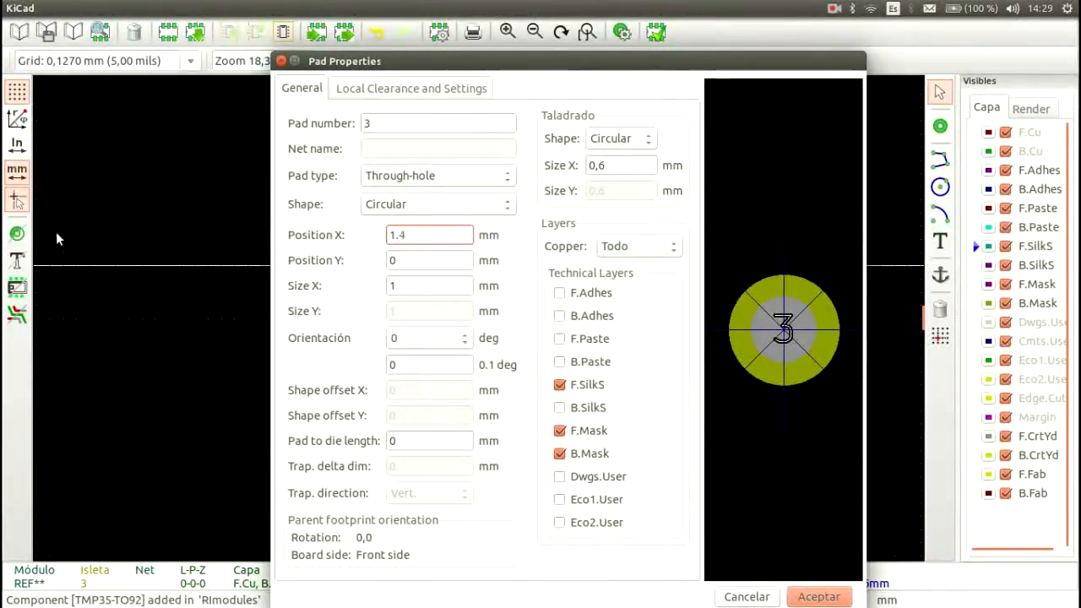
left_click(816, 598)
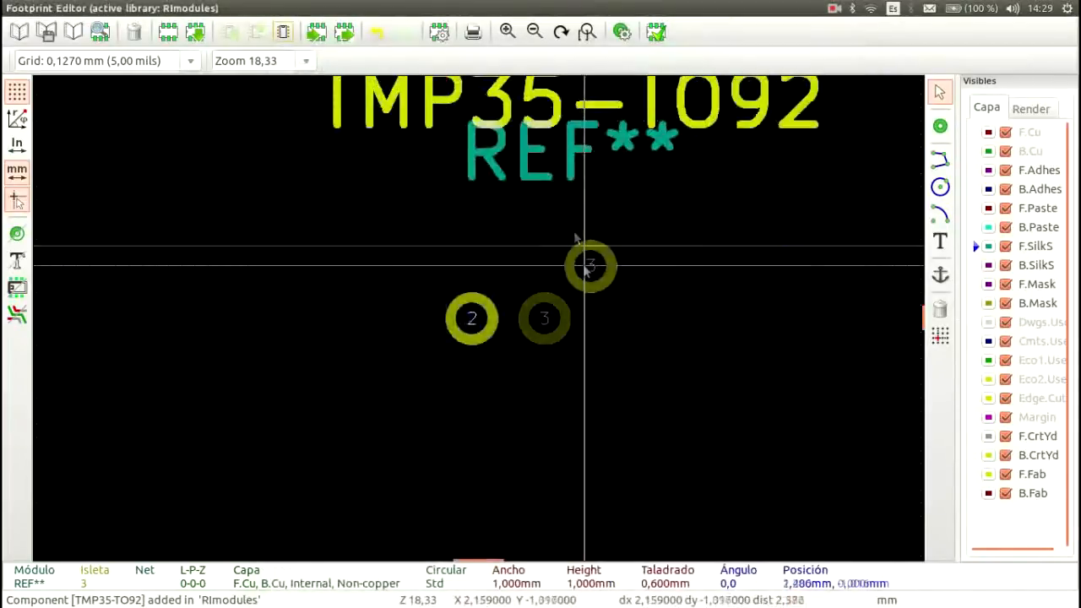
Step: Place another pad just above pad 2, at about X -0.38 mm, Y -1.02 mm
left_click(940, 126)
left_click(453, 265)
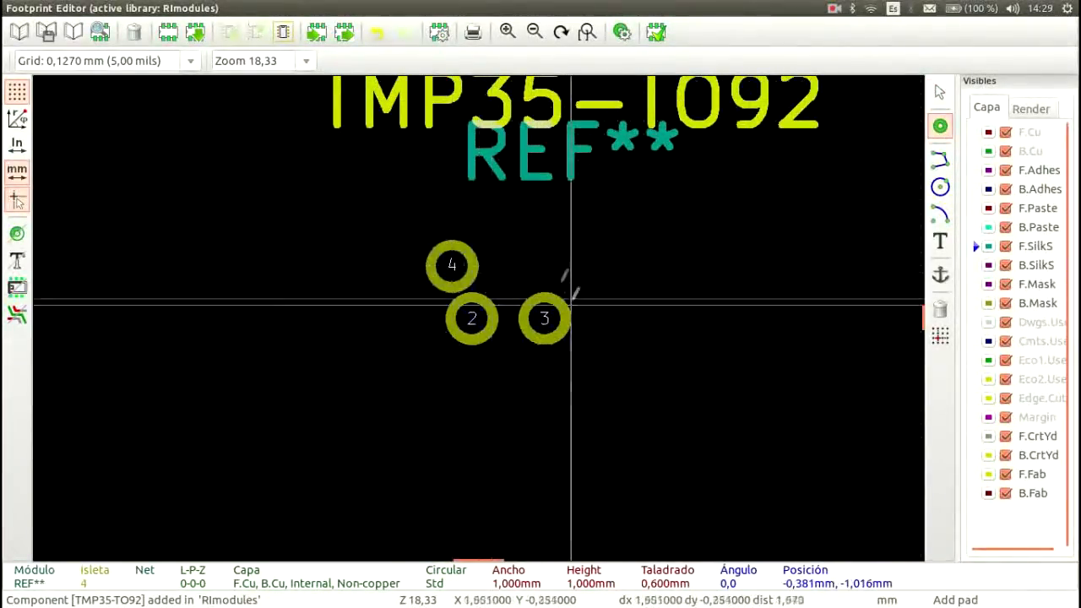
left_click(940, 90)
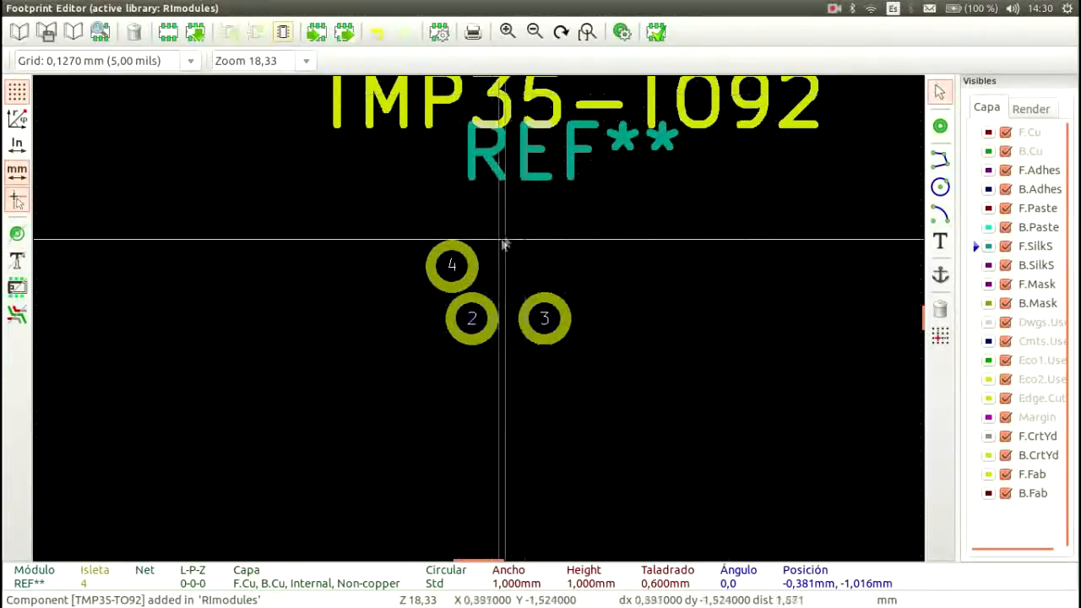
Step: Renumber the pad above pad 2 as 1 and position it at X -1.4 mm, Y 0 mm
double_click(454, 264)
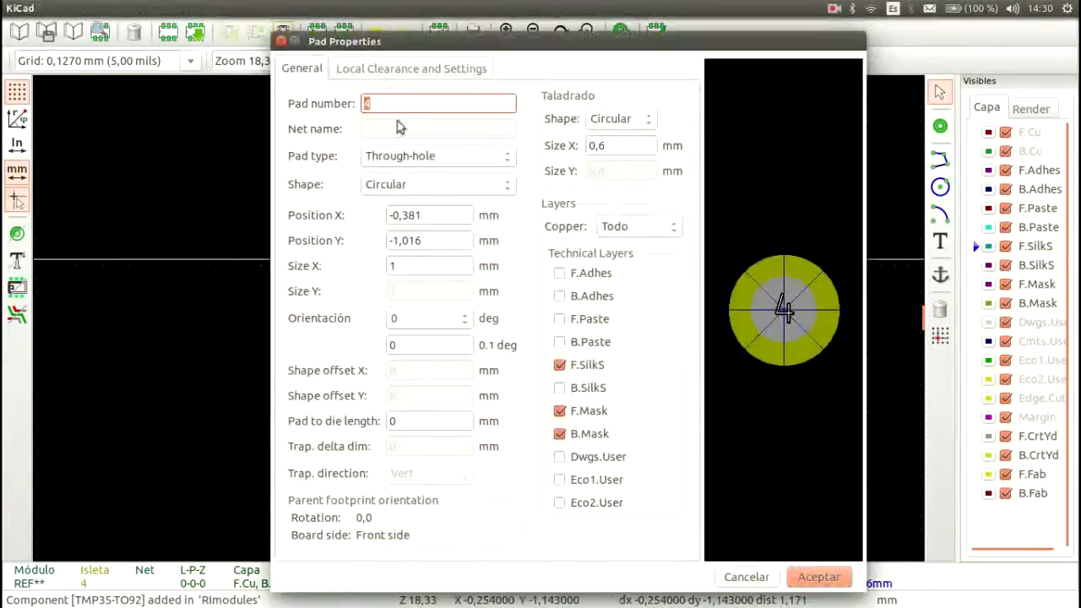
type("1")
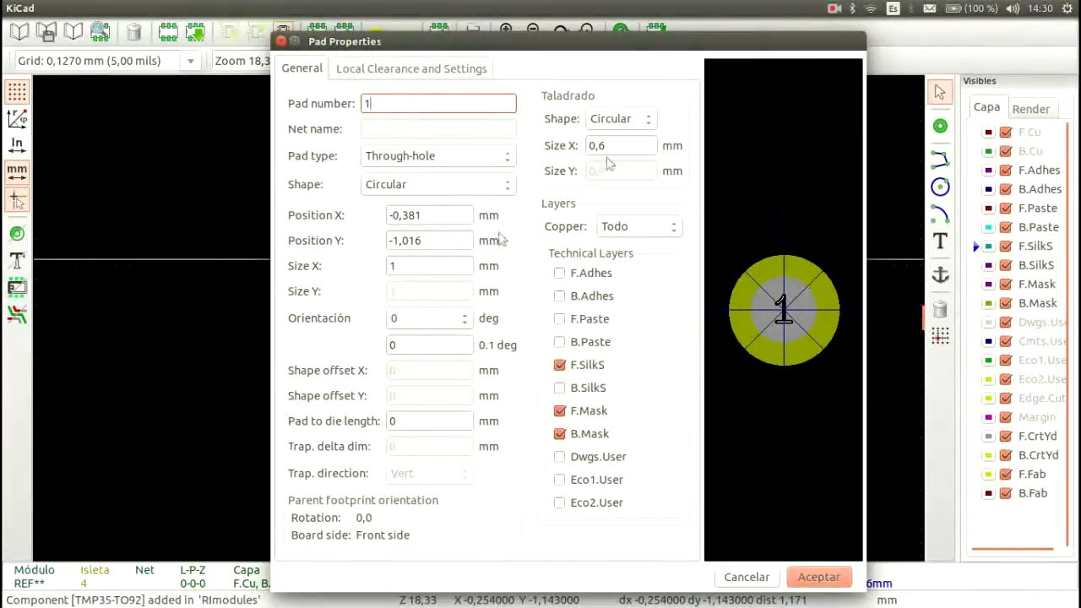
left_click_drag(446, 242, 118, 221)
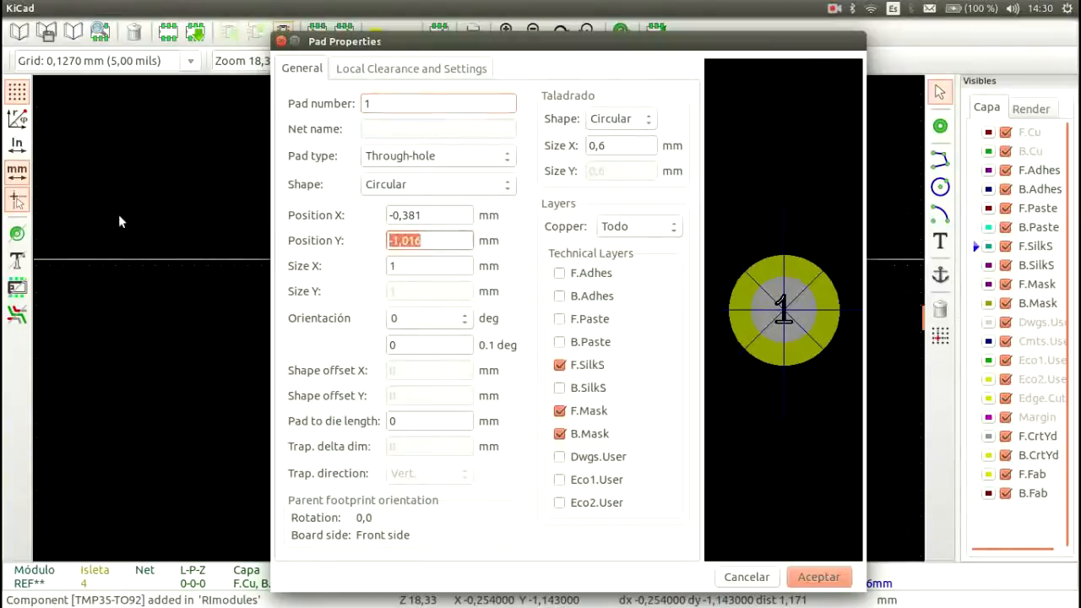
type("0")
left_click_drag(451, 220, 11, 181)
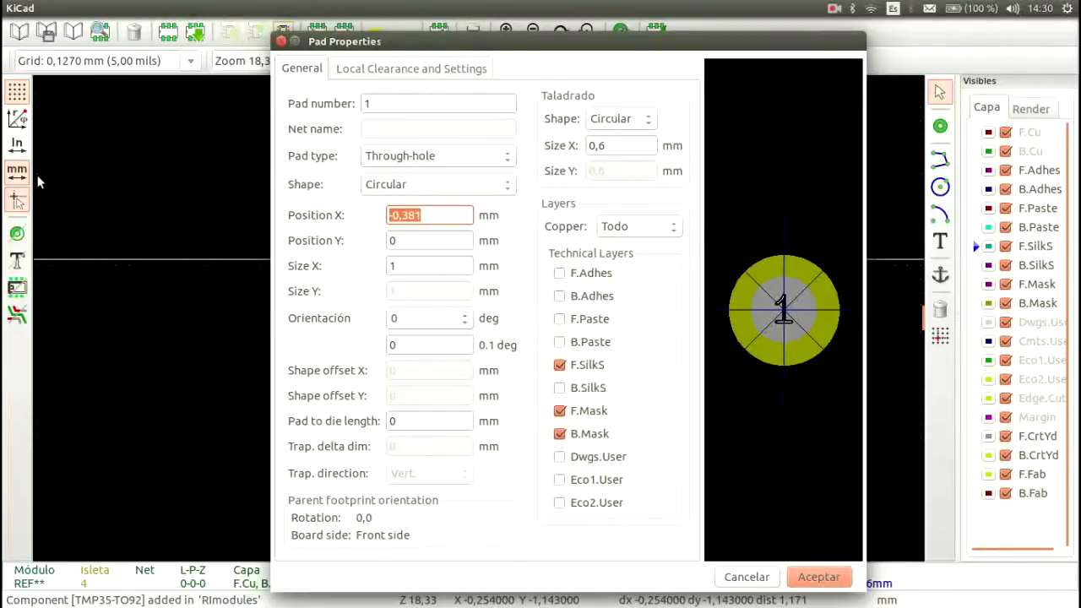
type("-1.4")
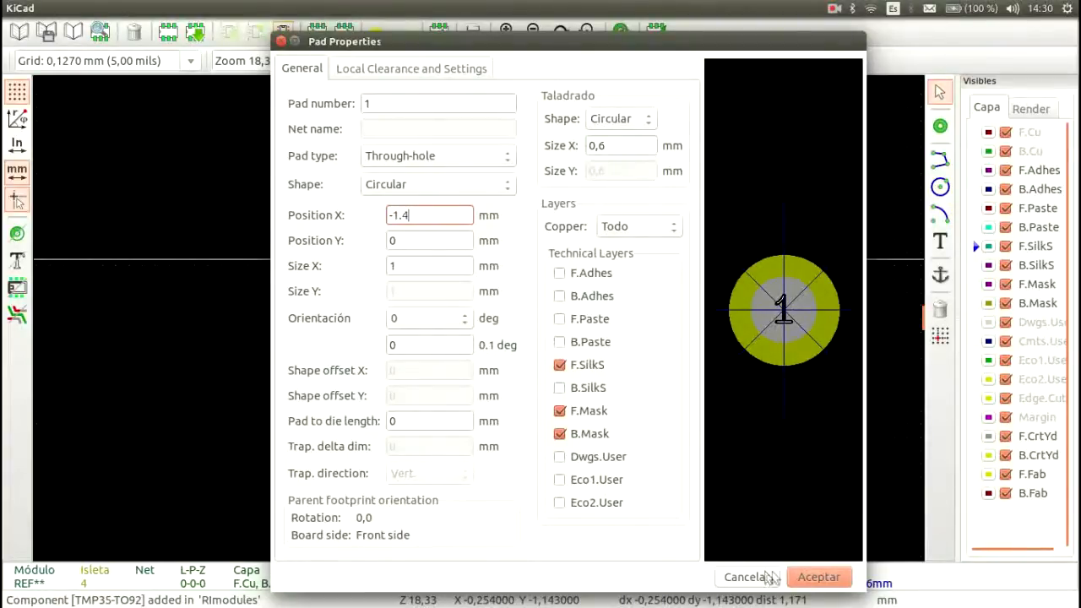
left_click(819, 578)
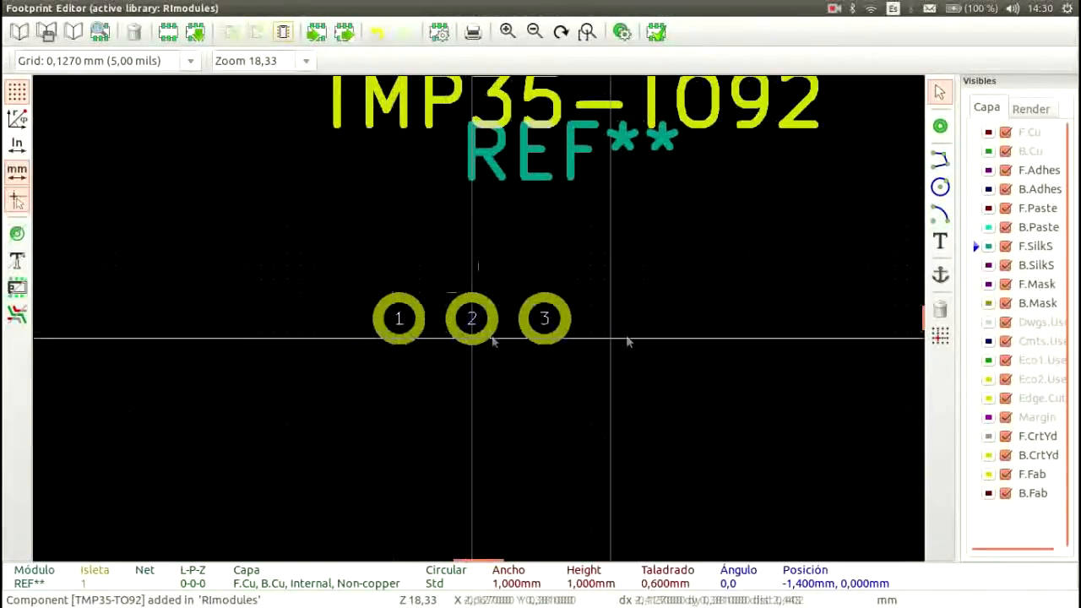
Step: Check the package's bottom-view outline dimensions in the tmp35.pdf datasheet and return to the full footprint
key("alt+Tab")
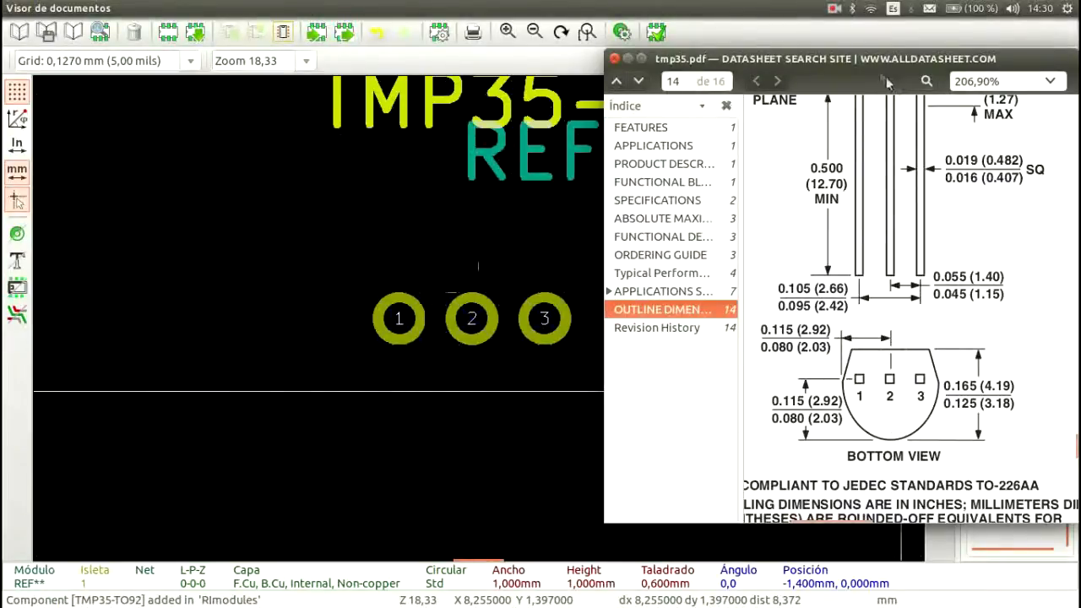
left_click_drag(866, 63, 1080, 122)
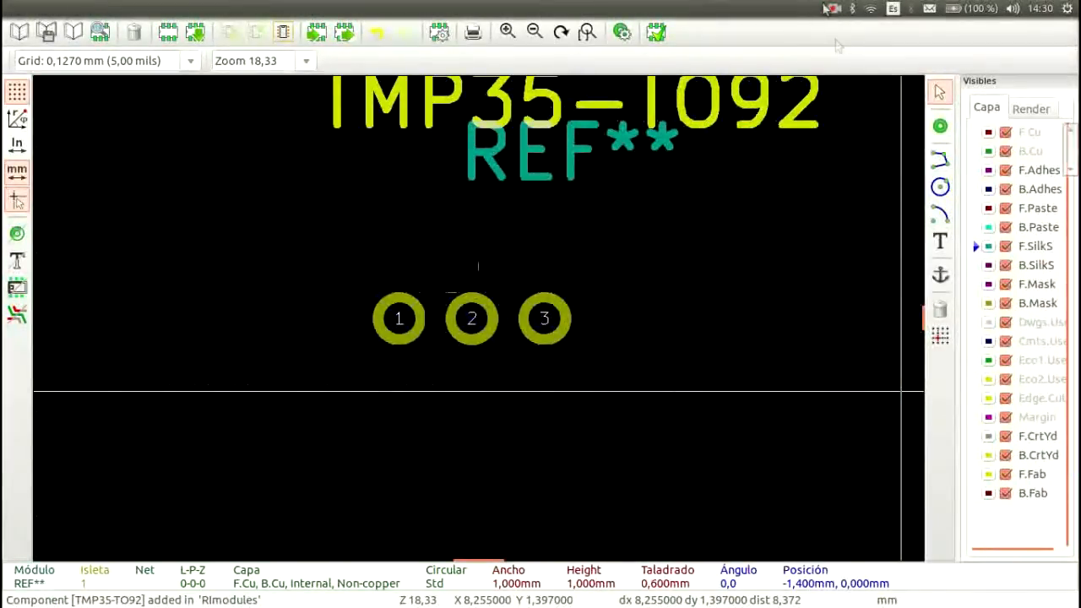
scroll(809, 205, "up", 5)
scroll(809, 205, "down", 6)
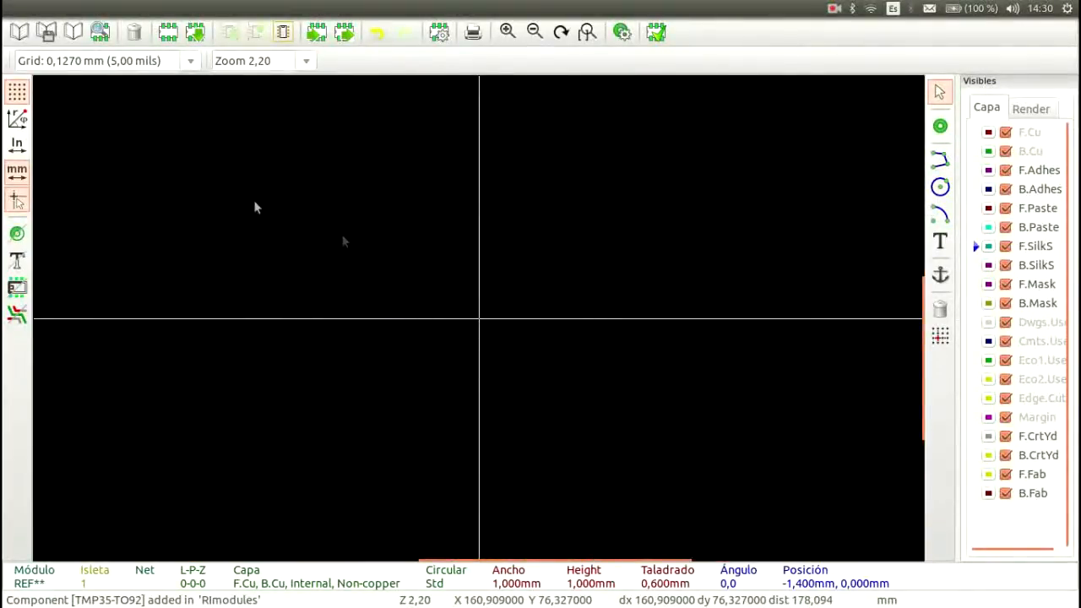
left_click(587, 32)
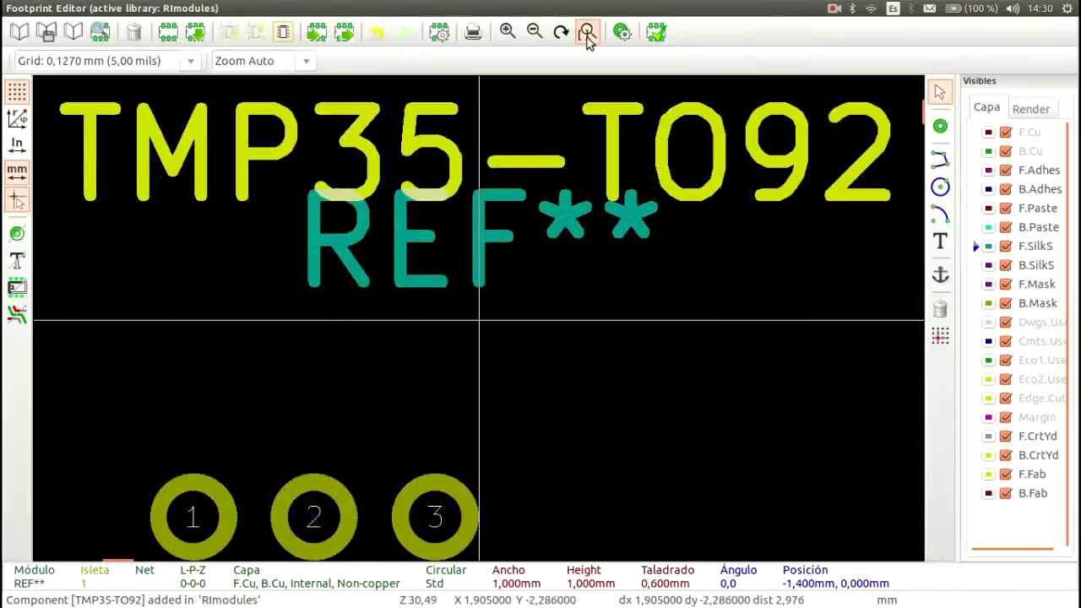
Step: Draw a closed four-sided outline around the three pads on F.SilkS, about 5.4 mm wide and 2.6 mm high
scroll(475, 321, "down", 3)
middle_click_drag(550, 366, 633, 292)
left_click(941, 160)
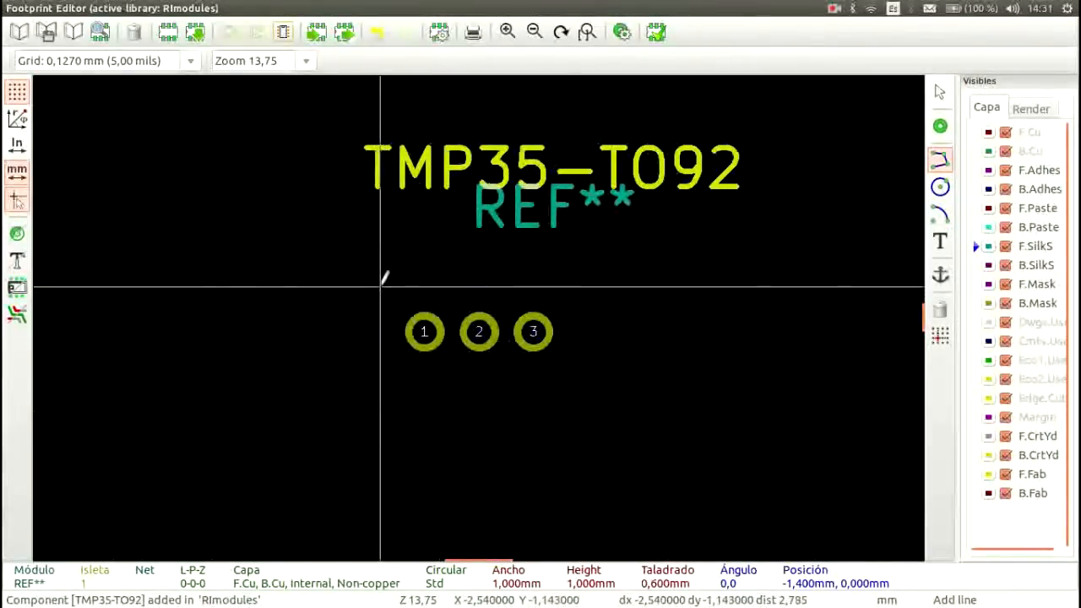
left_click(384, 288)
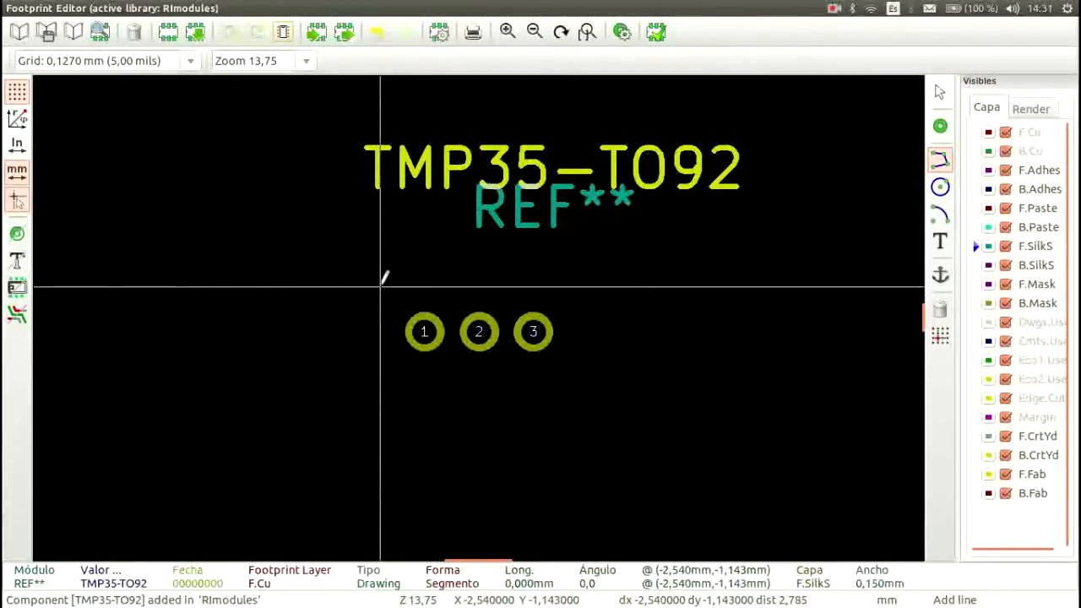
left_click(589, 287)
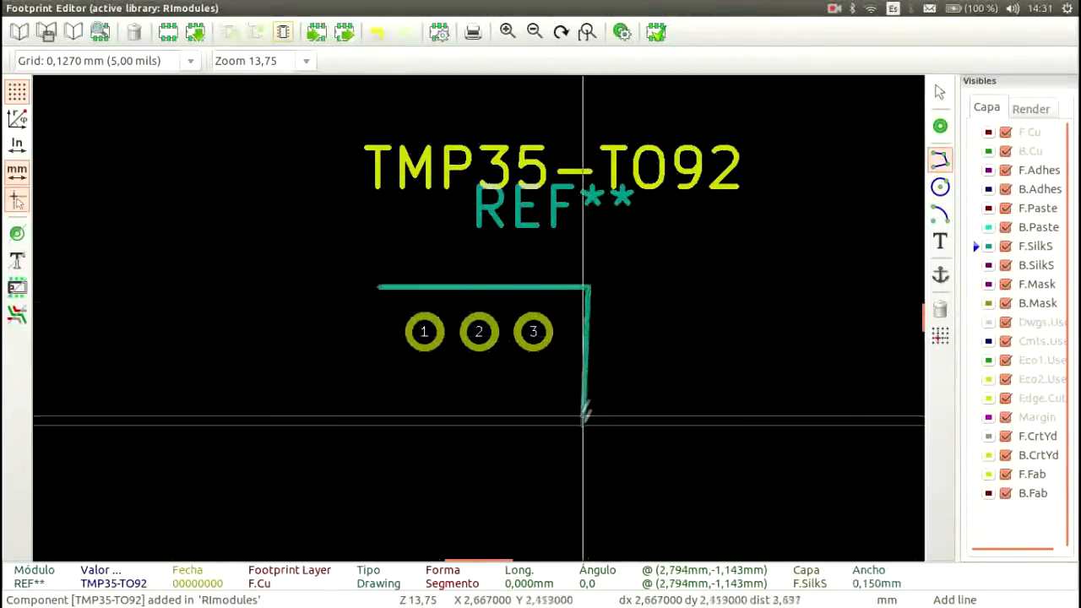
left_click(588, 390)
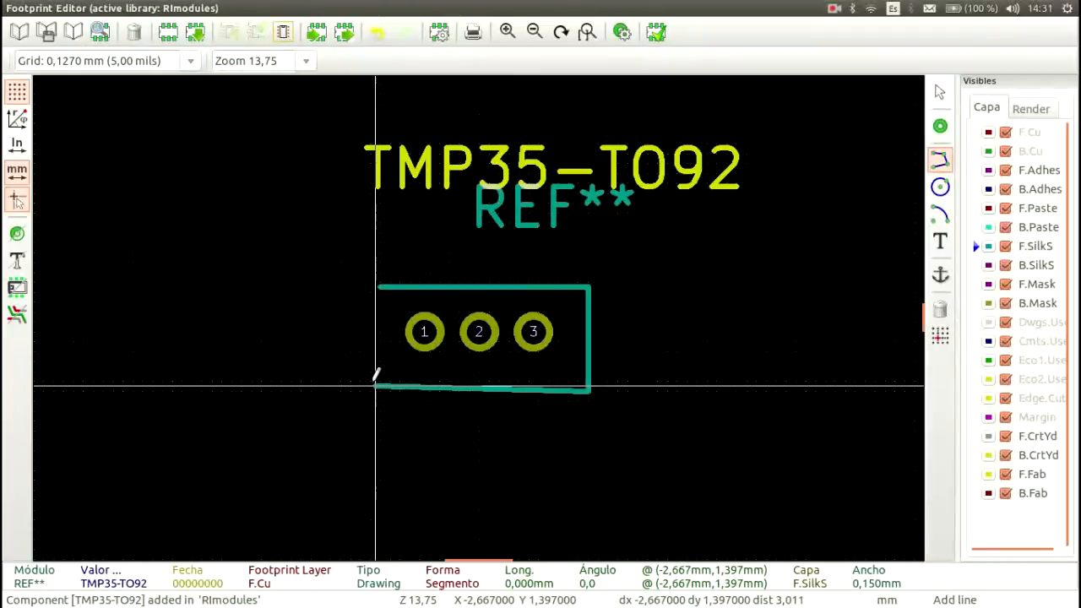
left_click(376, 287)
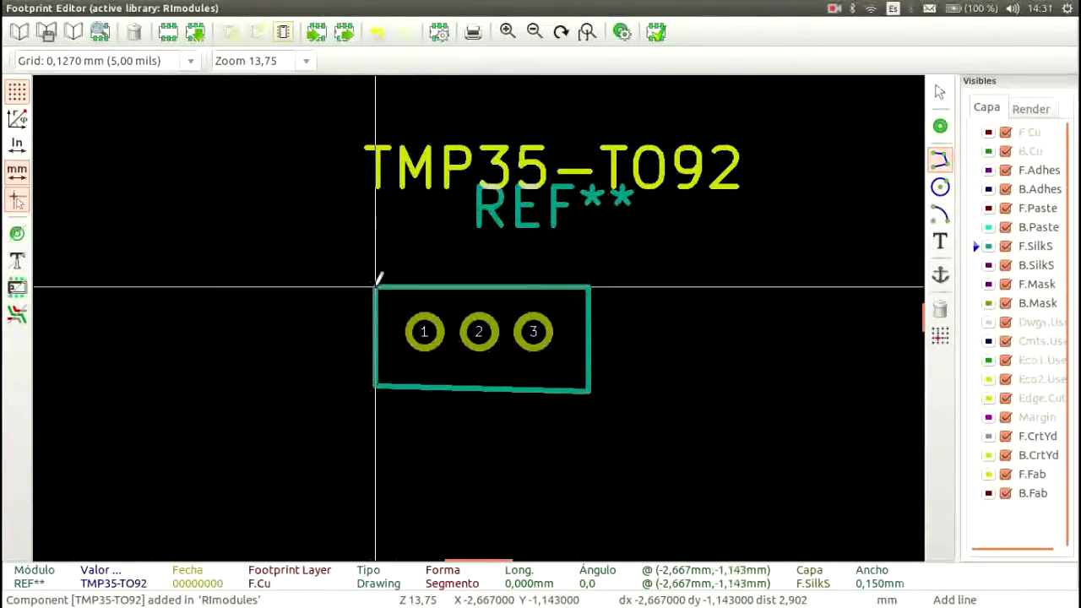
Step: Save the footprint to the active library under the name TMP35-TO92
scroll(446, 313, "up", 2)
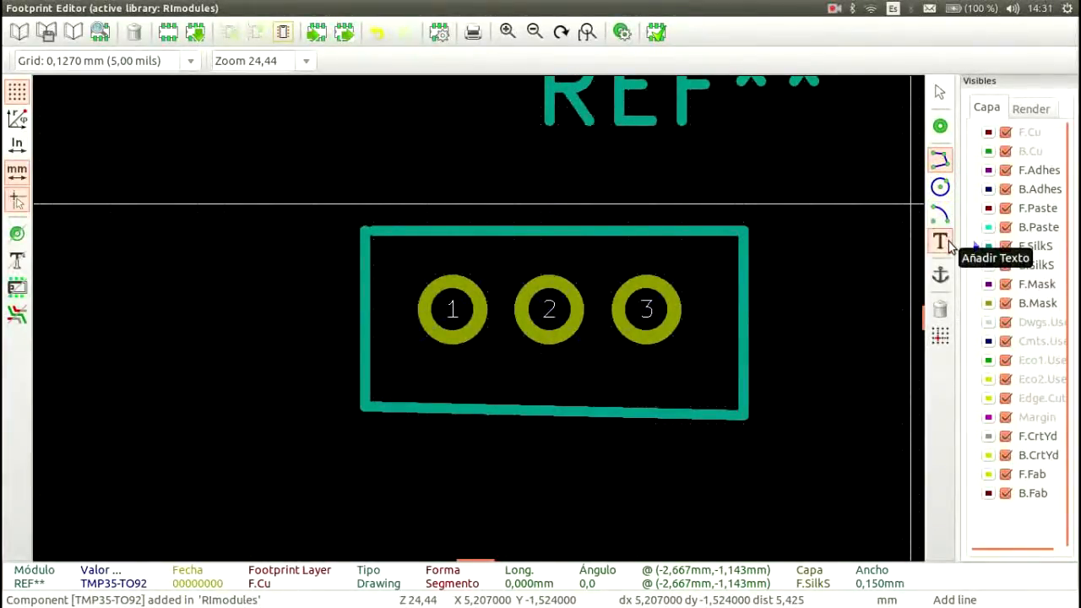
scroll(478, 308, "down", 2)
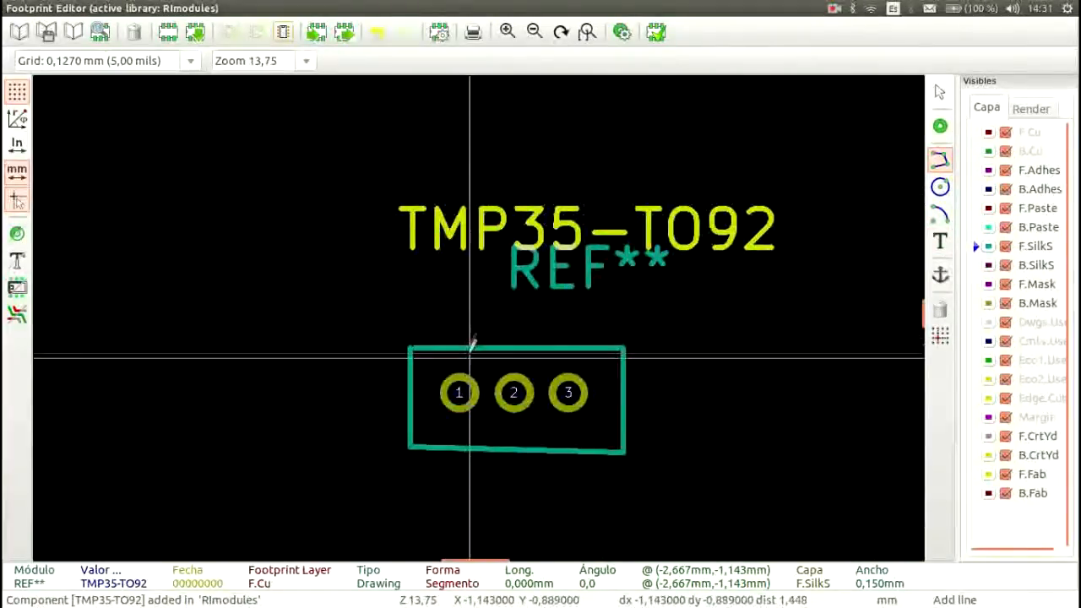
left_click(46, 34)
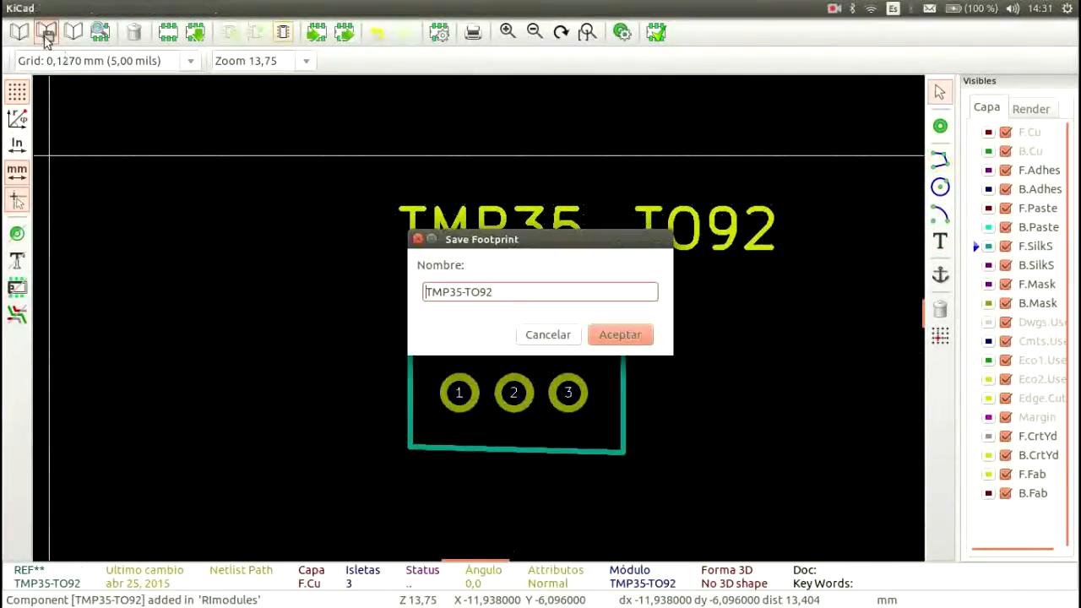
left_click(618, 336)
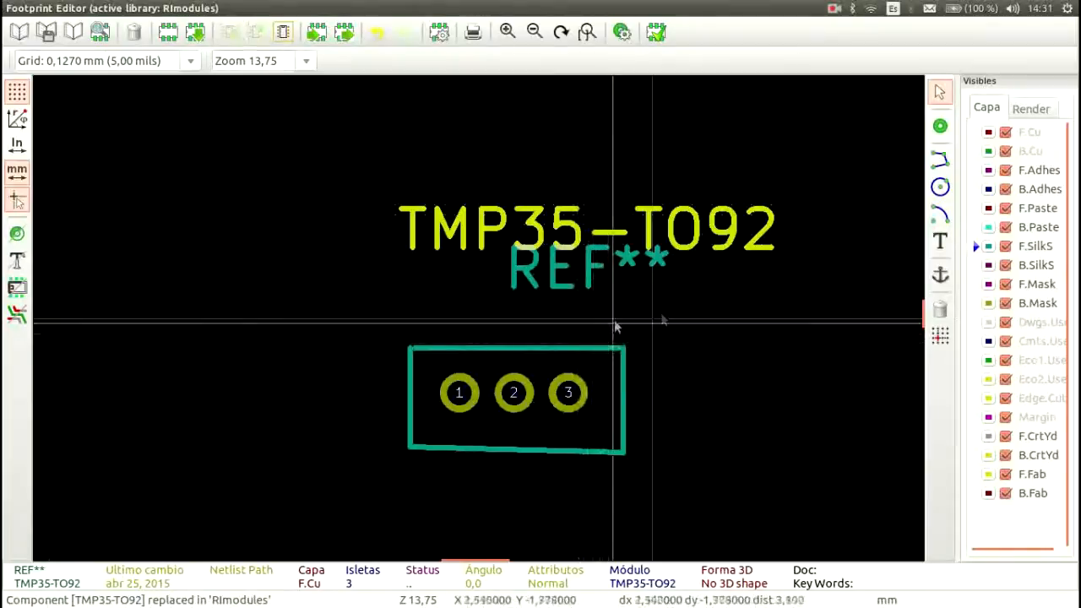
Step: Open the footprint's properties and review its datasheet, value and library name fields
middle_click_drag(681, 295, 512, 301)
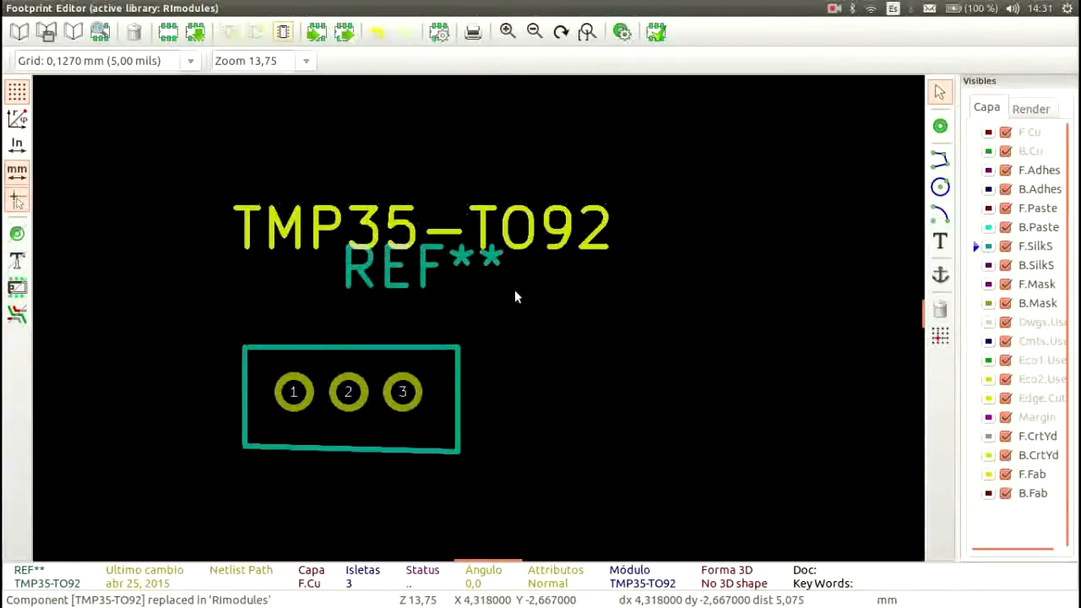
left_click(109, 9)
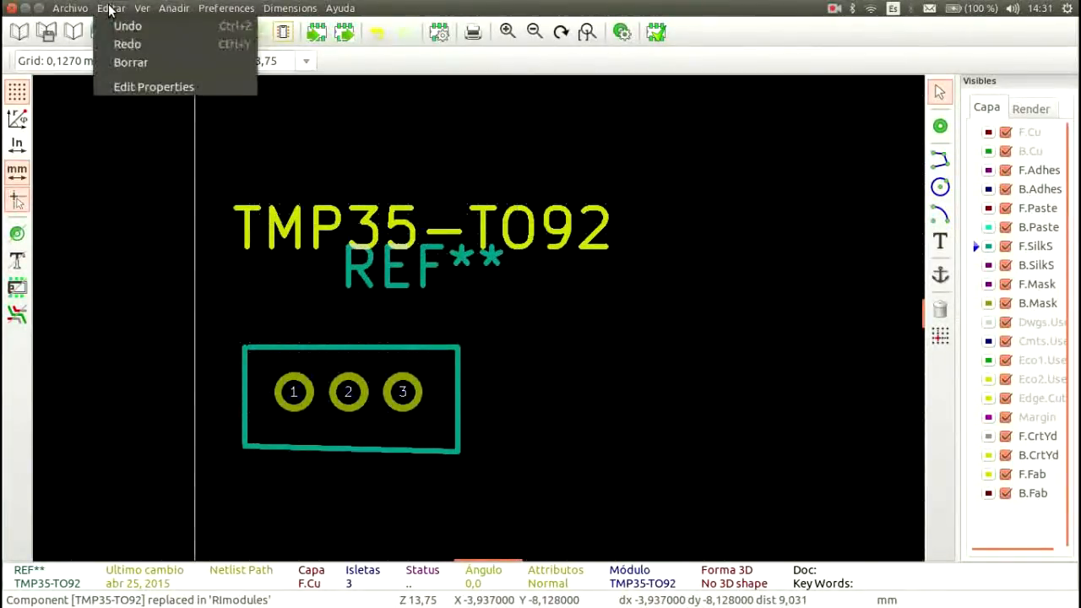
left_click(133, 86)
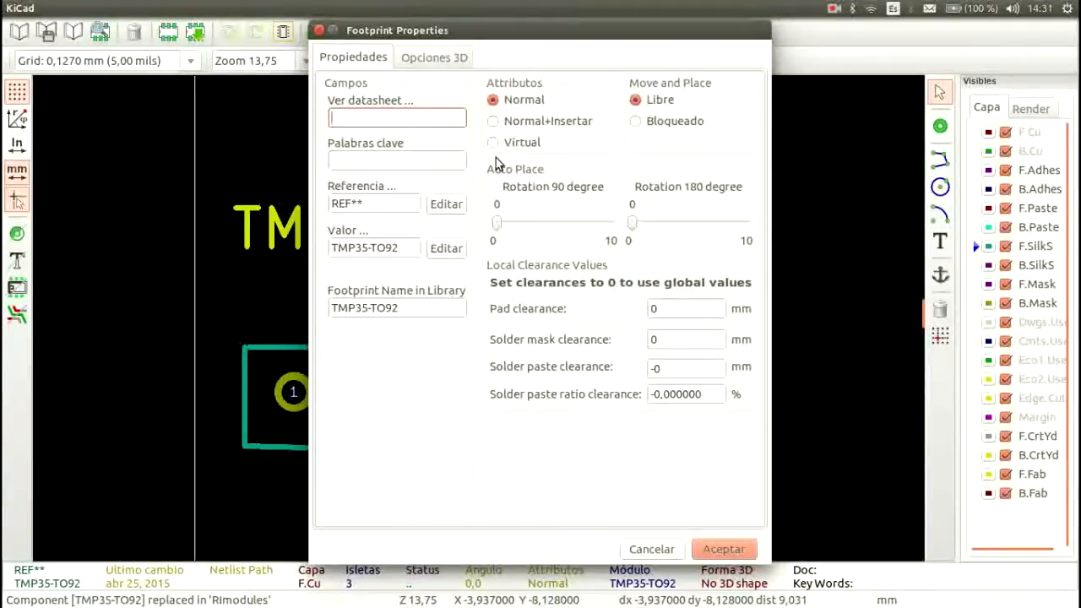
left_click(438, 119)
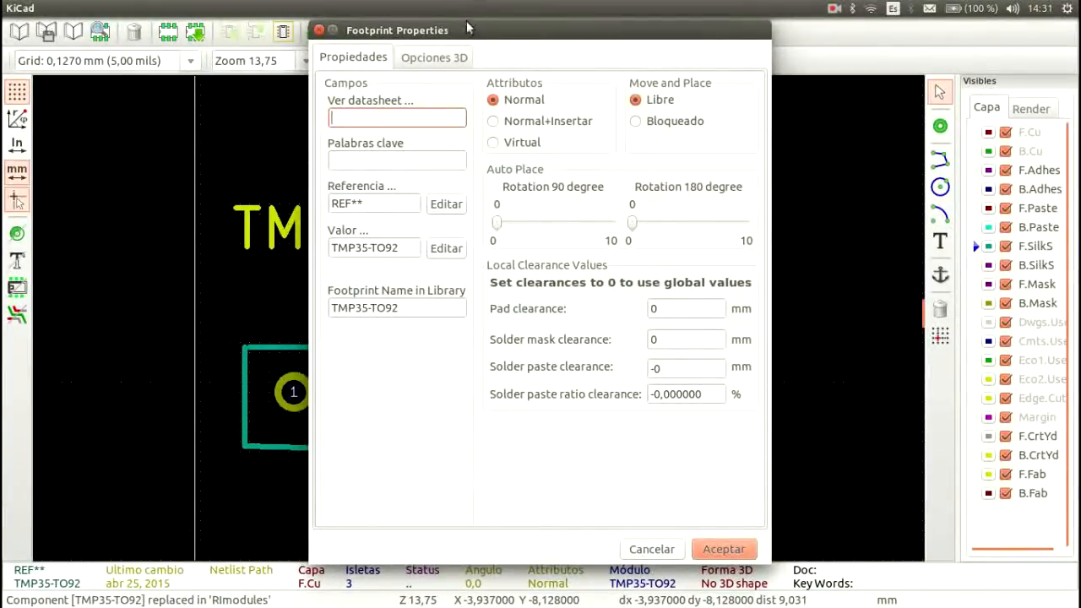
left_click_drag(467, 30, 780, 39)
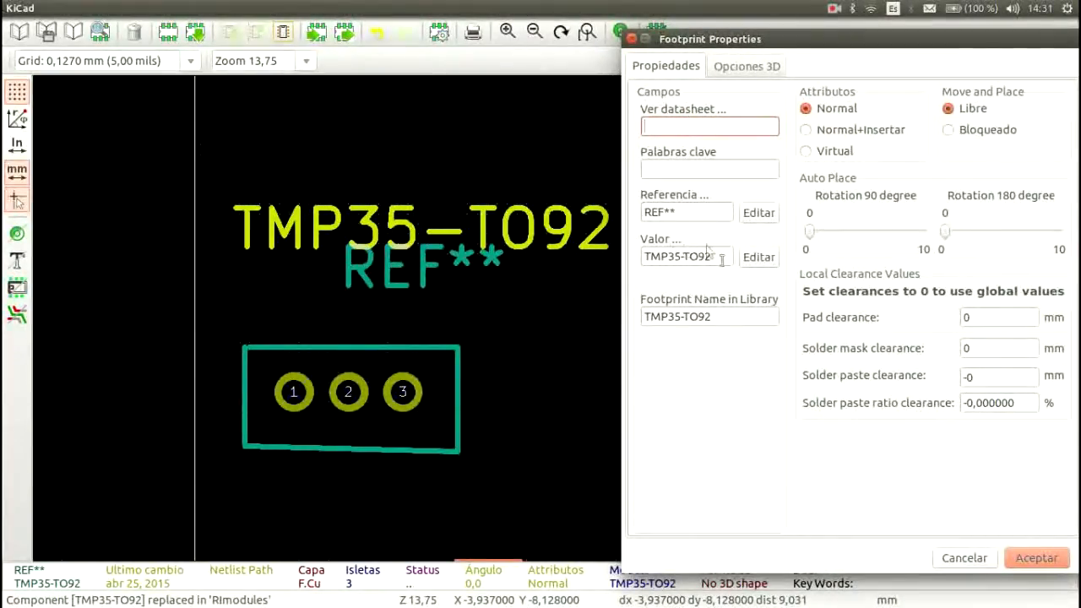
left_click_drag(722, 257, 637, 258)
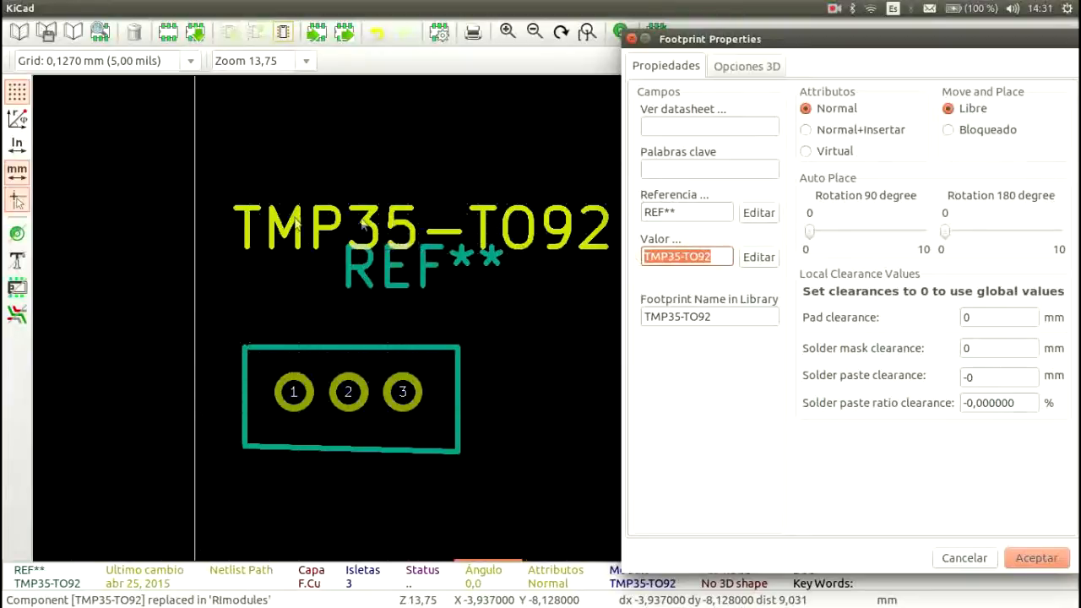
left_click_drag(746, 318, 633, 316)
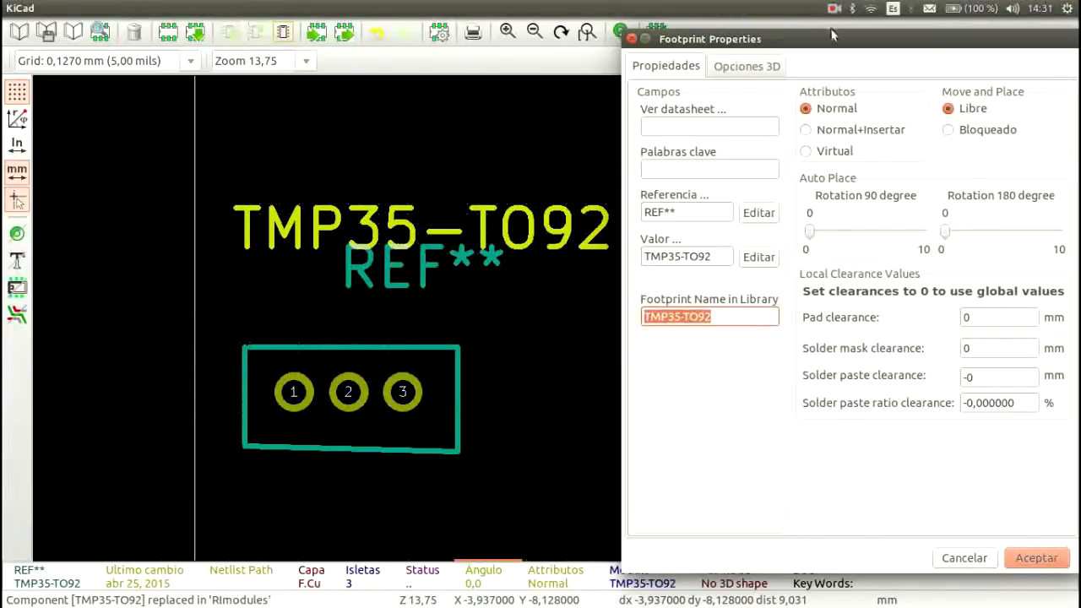
left_click_drag(830, 39, 480, 49)
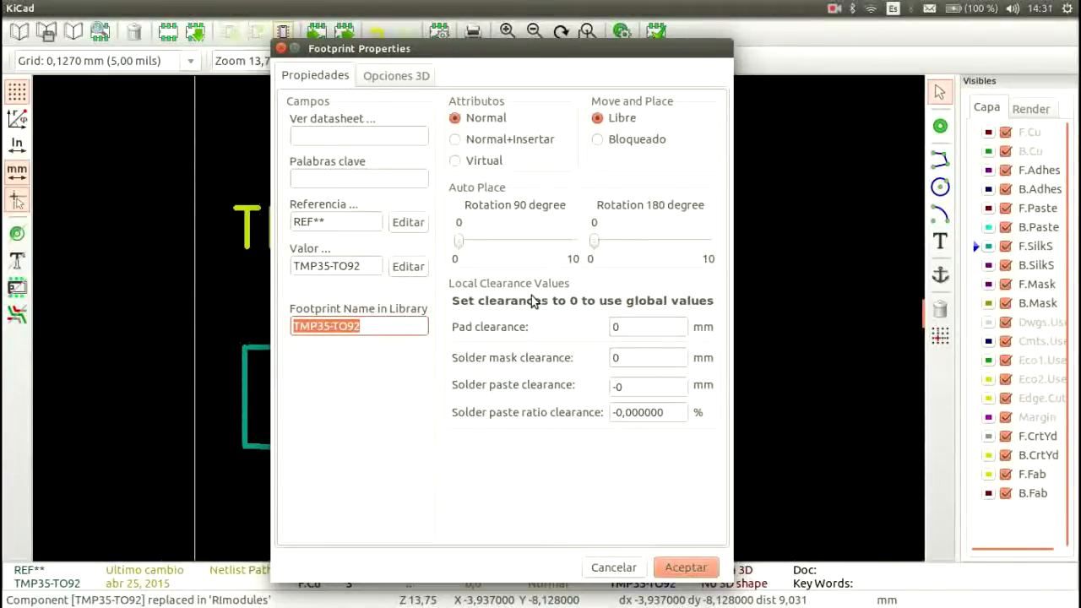
Step: Review the footprint's 3D shape options and default path, and accept the properties
left_click(384, 78)
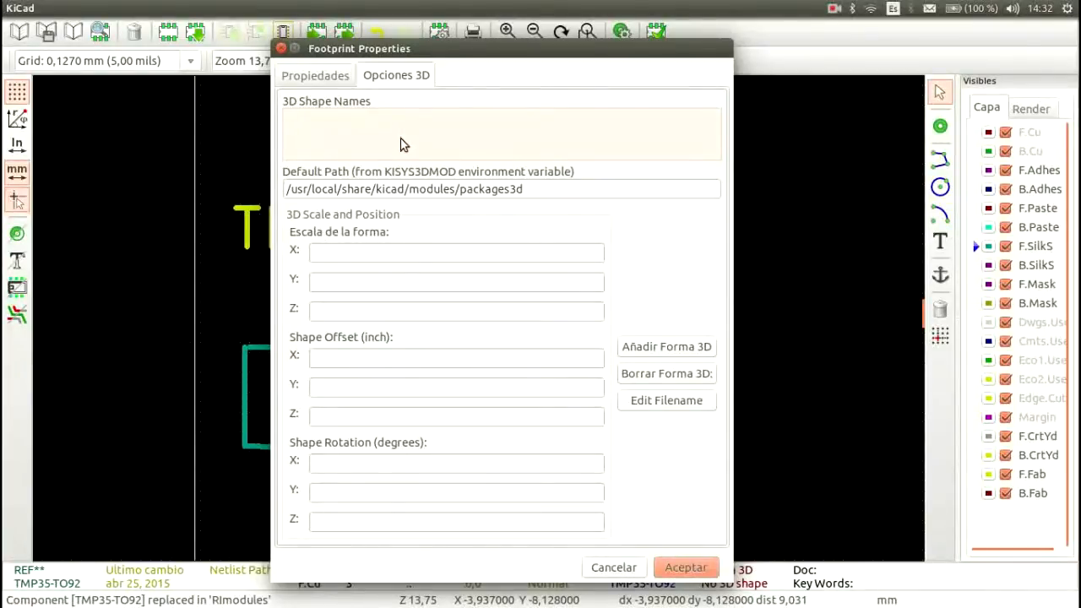
left_click(569, 188)
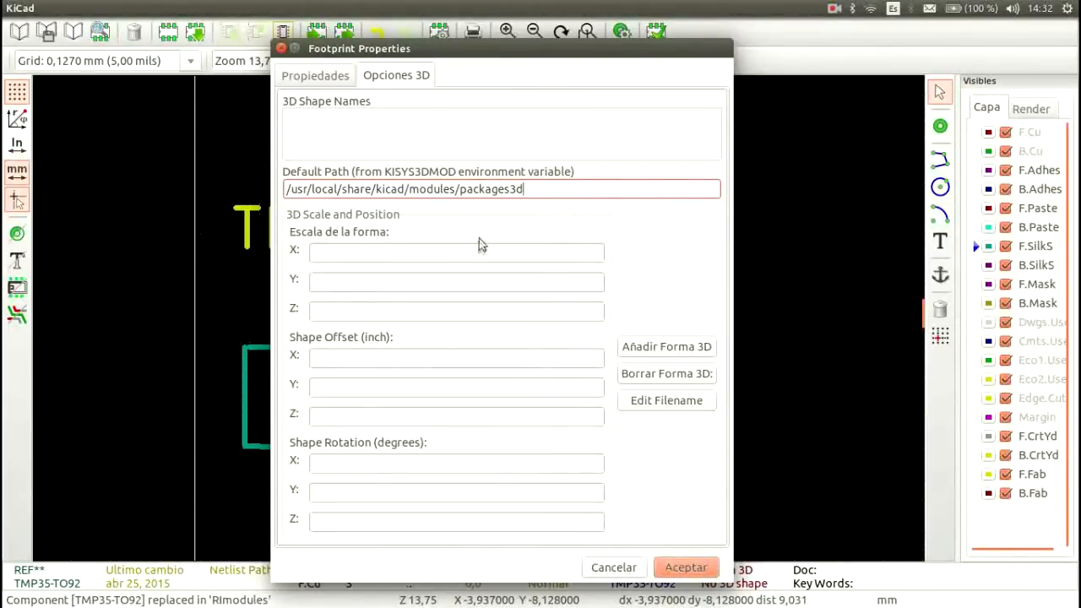
left_click(317, 76)
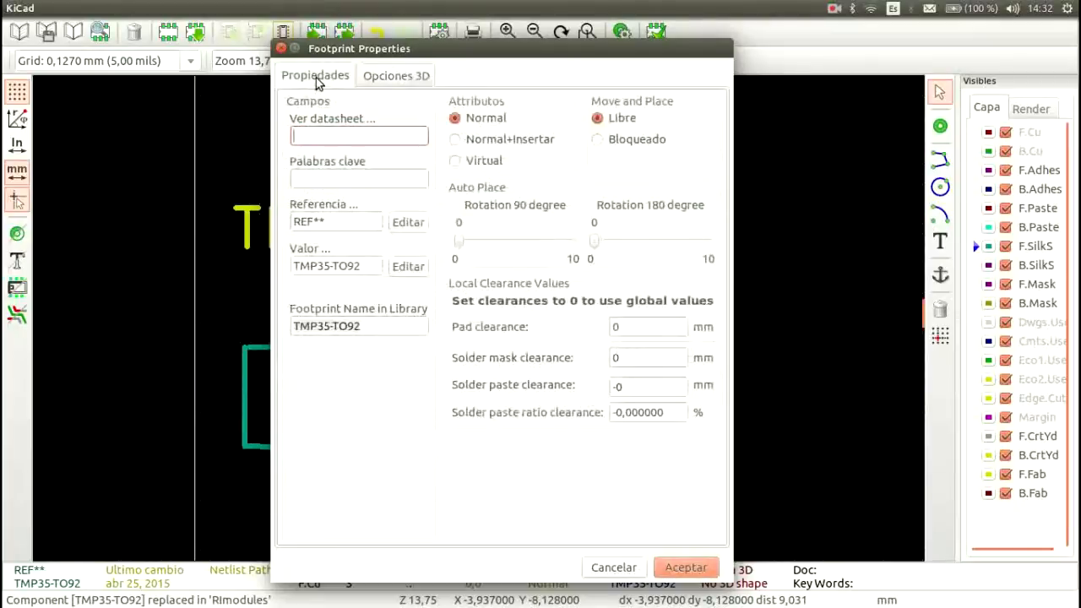
left_click(686, 568)
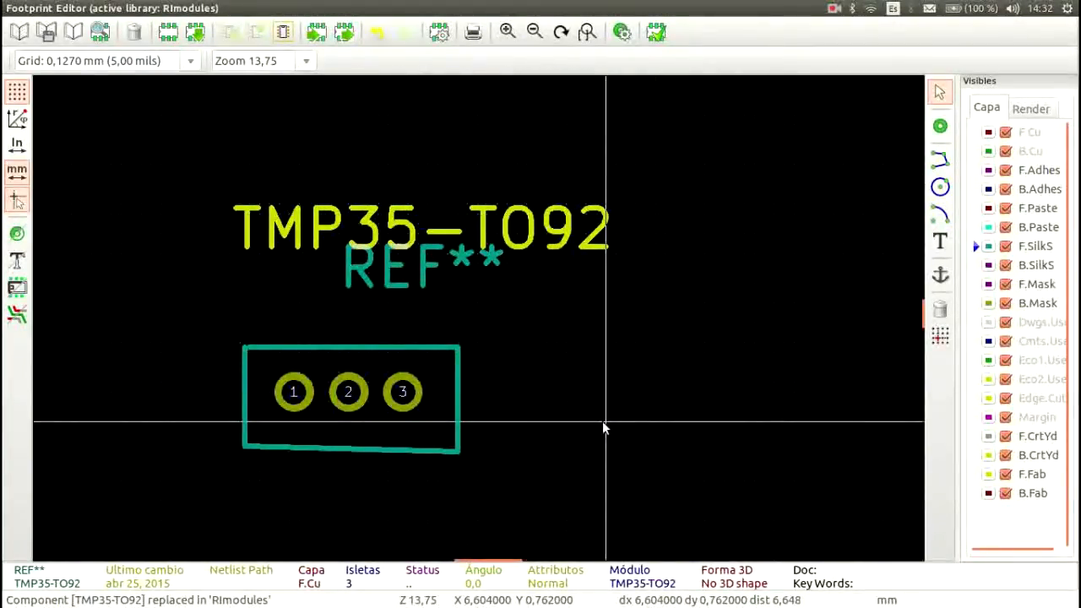